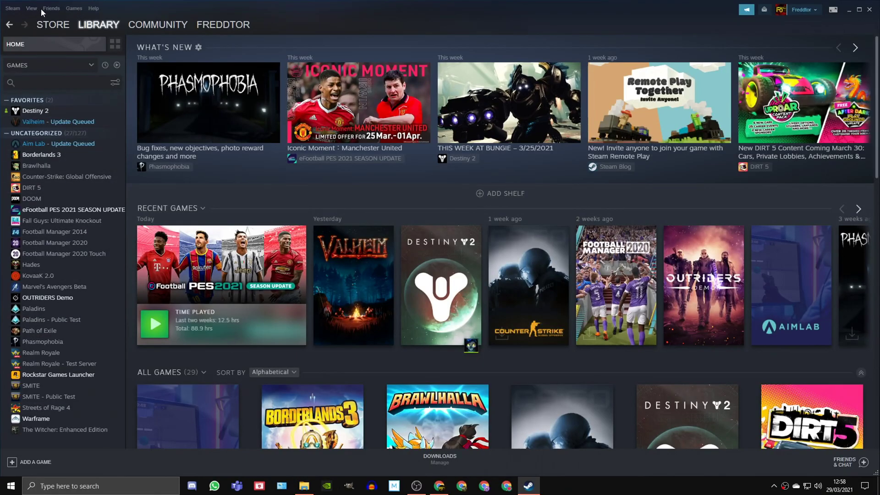
Open Steam's settings and go to the In-Game section.
click(13, 9)
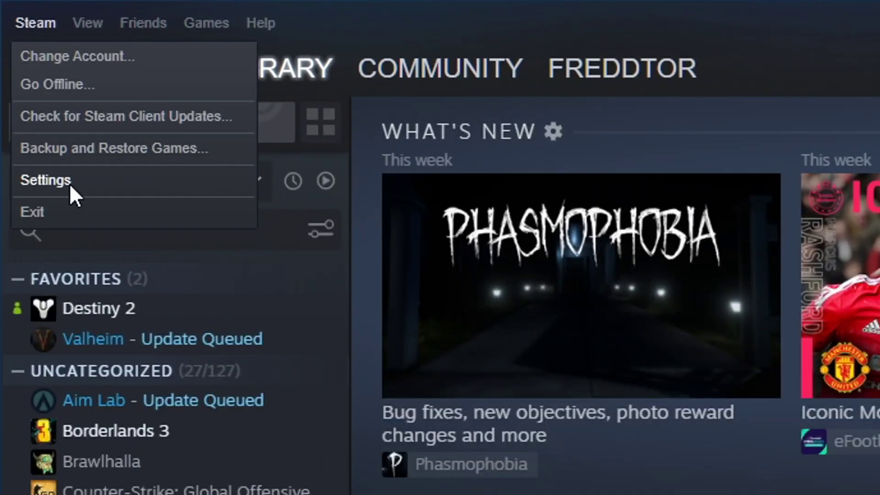
click(69, 183)
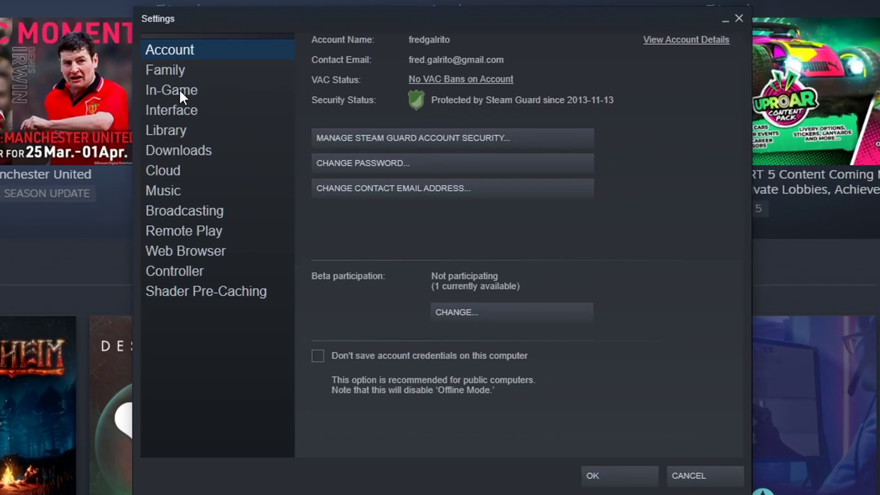
click(344, 97)
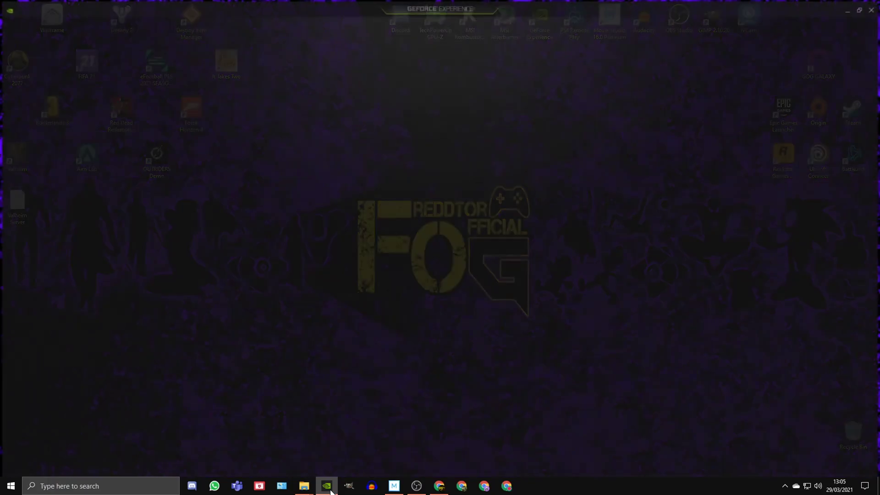
Switch to GeForce Experience and open its general settings.
click(326, 486)
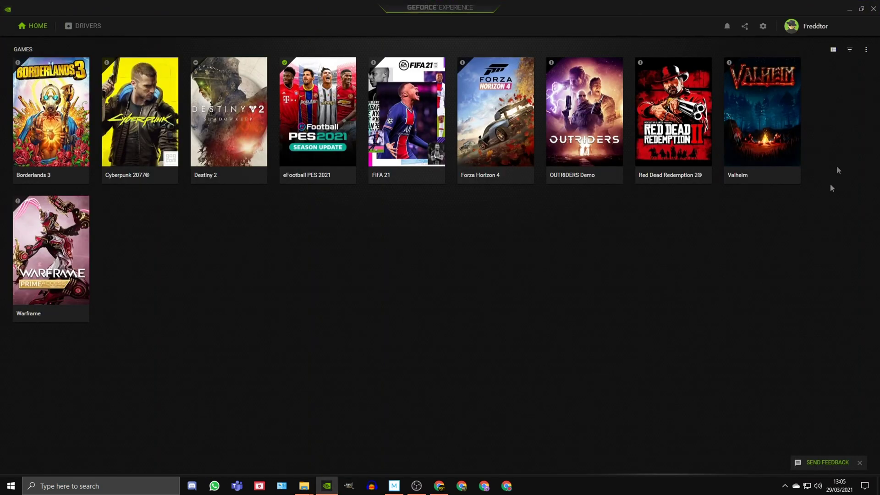
click(763, 27)
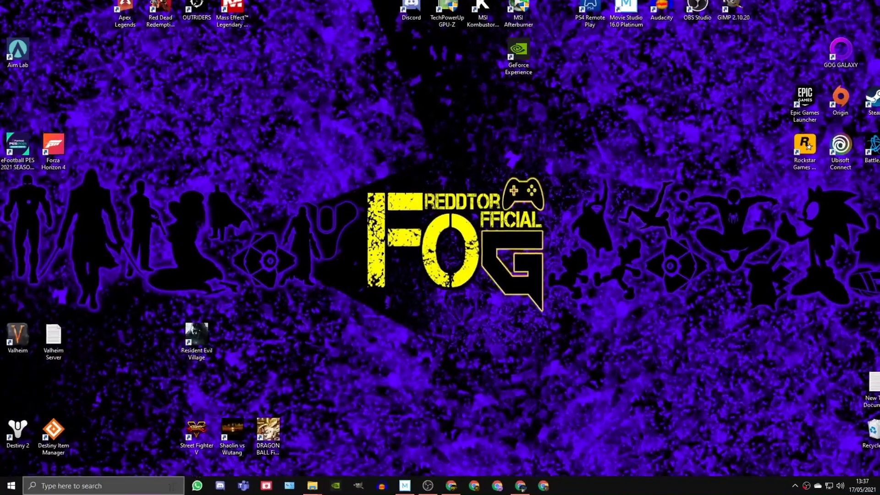
Search Windows for "game mo" and open the Game Mode settings.
click(173, 484)
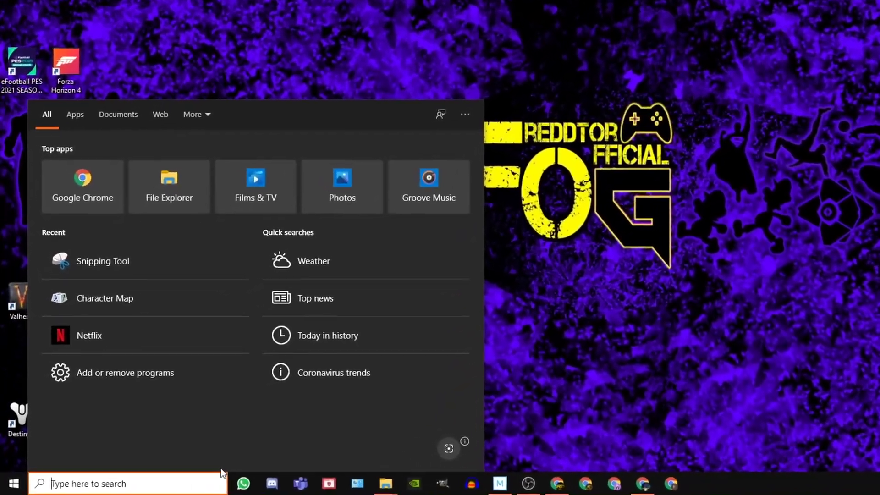
text(game mo)
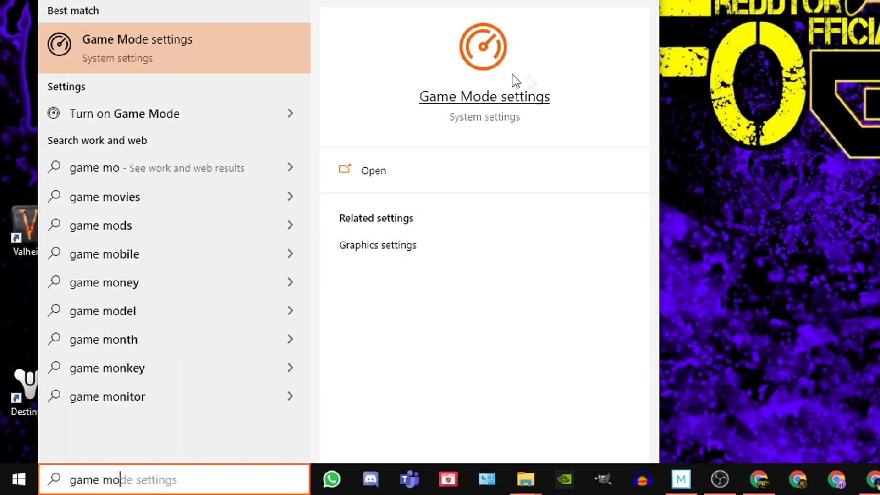
click(516, 81)
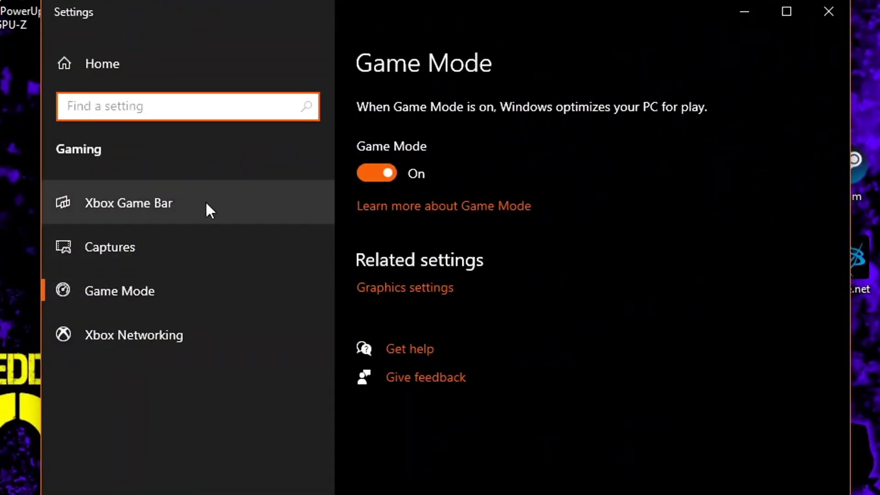
Review the Xbox Game Bar page, and the background recording and recorded audio options on the Captures page.
click(135, 203)
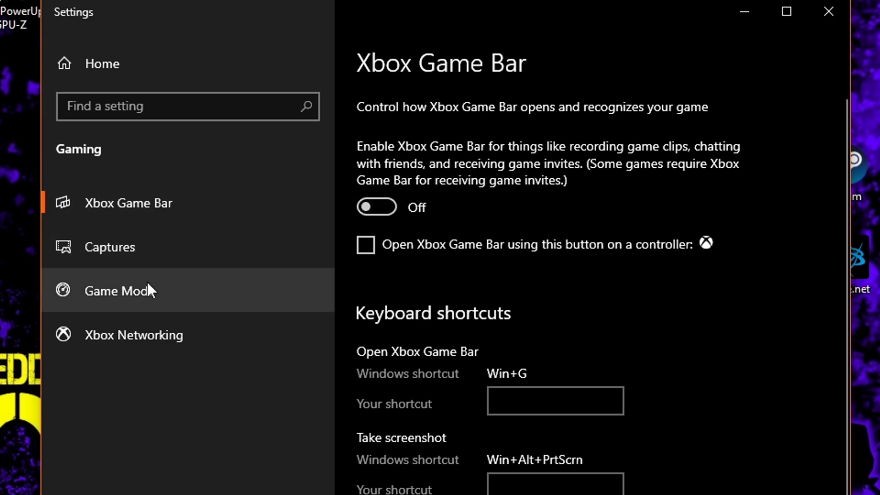
click(109, 243)
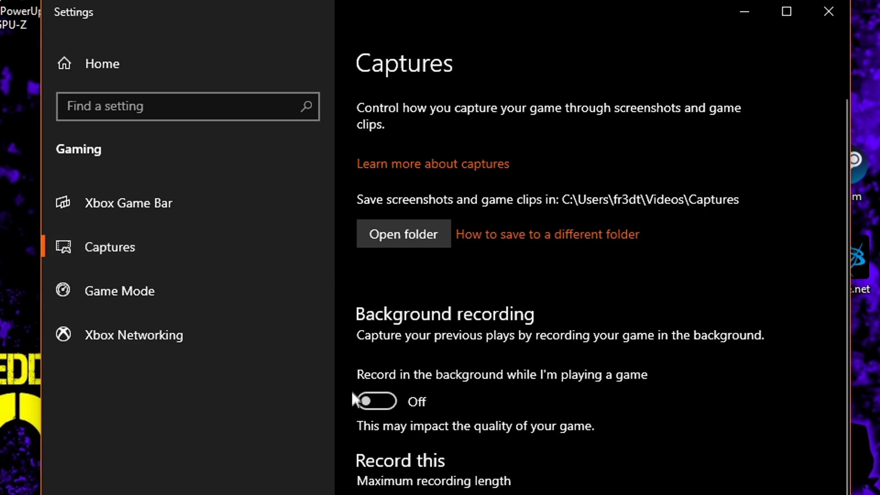
scroll(559, 390, down, 8)
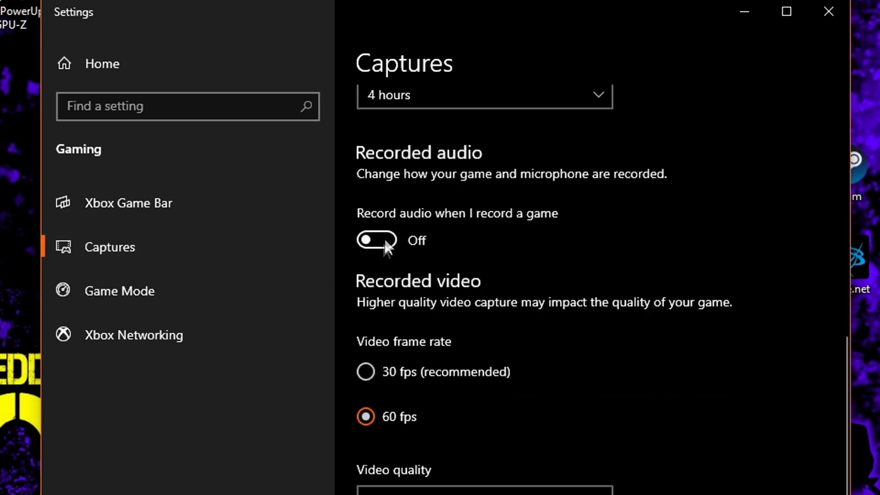
scroll(551, 288, up, 8)
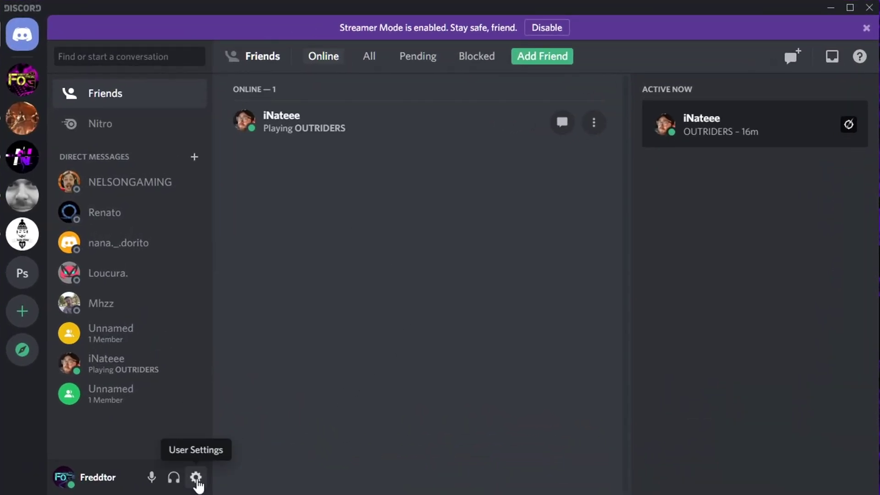
Check the in-game overlay option in Discord's user settings, and open the Advanced settings.
click(196, 478)
scroll(207, 344, down, 6)
click(153, 266)
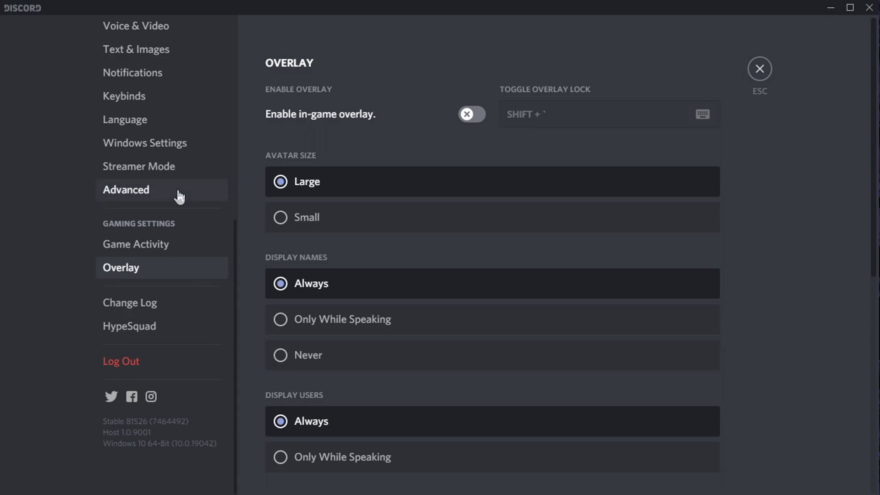
click(178, 195)
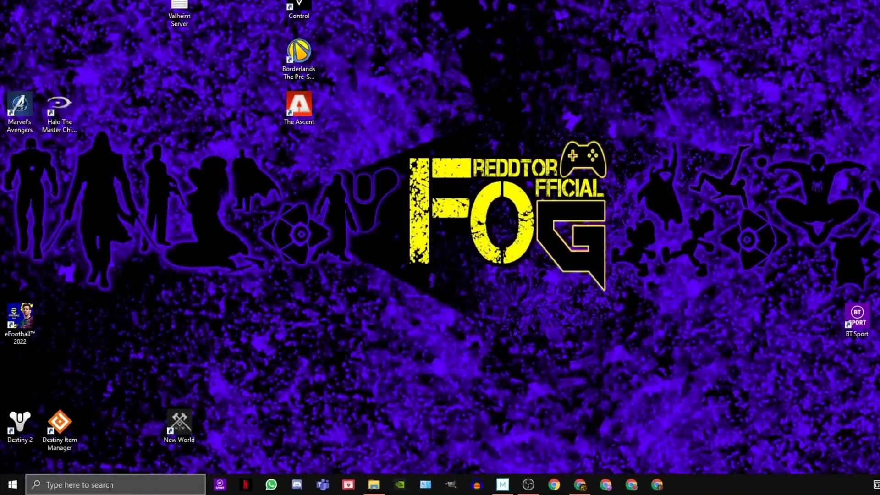
Find the Game Mode settings through Windows search and toggle the Game Mode switch twice.
click(108, 485)
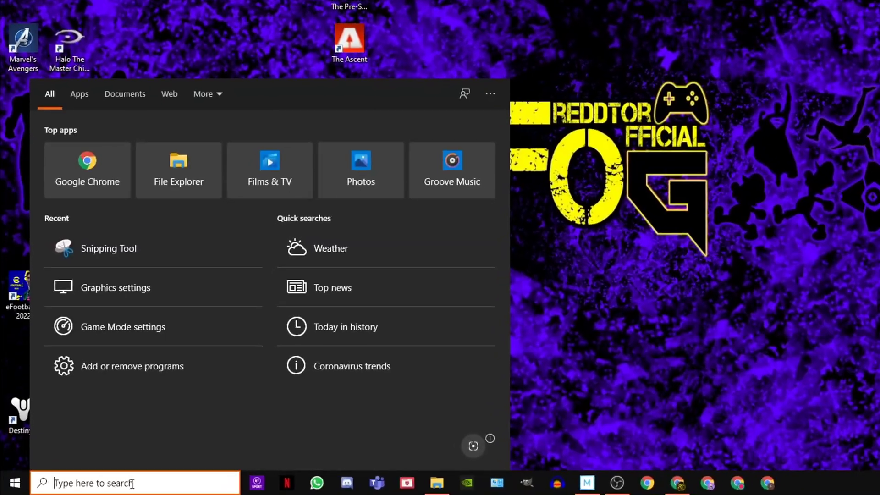
text(GAME M)
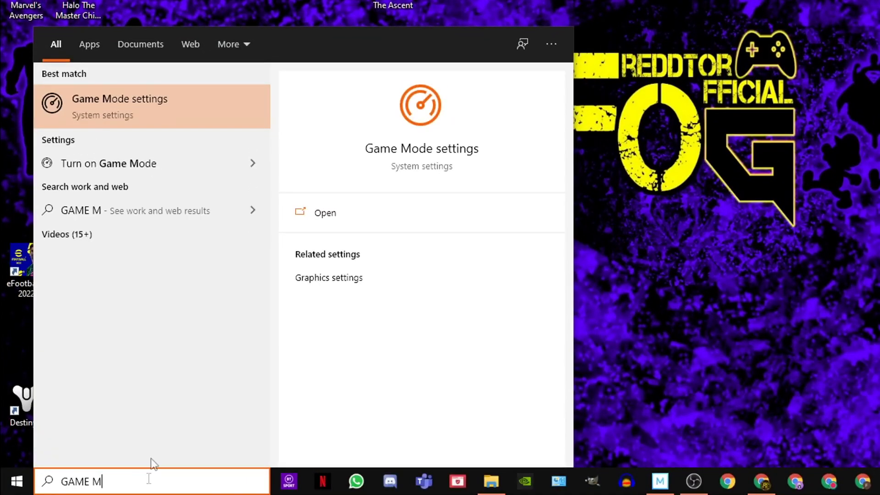
click(434, 149)
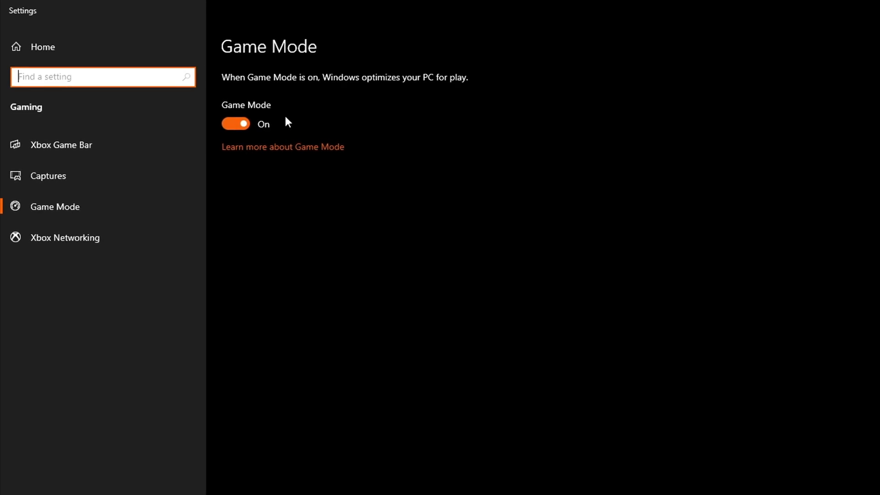
click(237, 127)
click(237, 125)
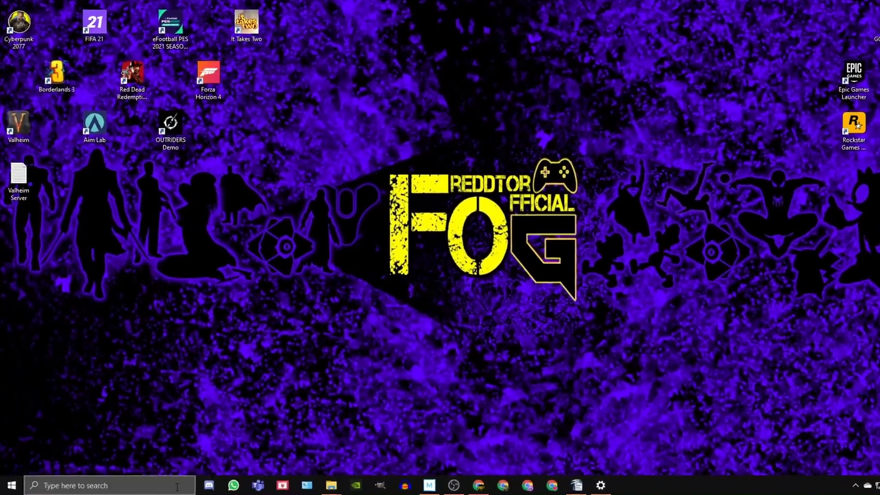
Search Windows for "GRAPHICS S" and open the Graphics settings.
key(super+s)
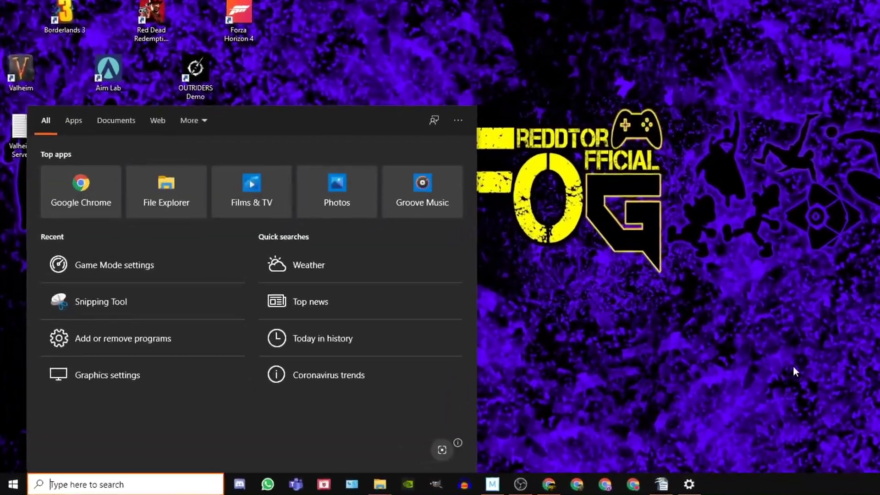
text(GRAPHICS S)
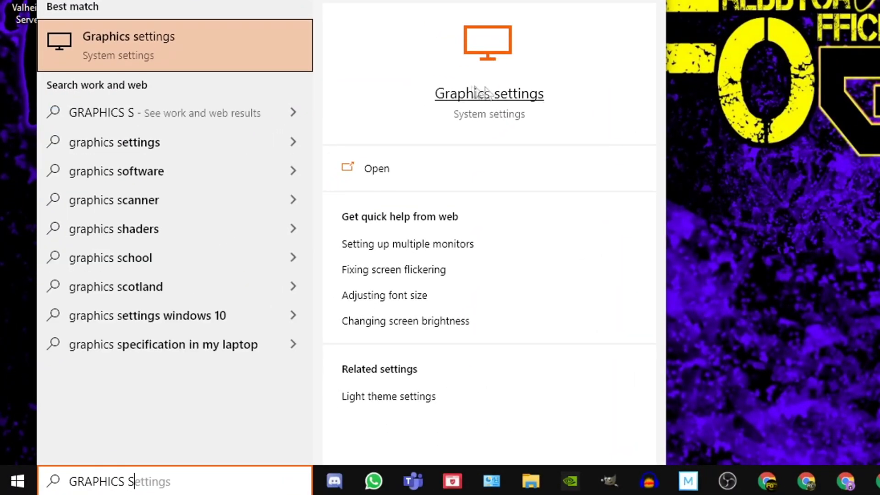
click(493, 102)
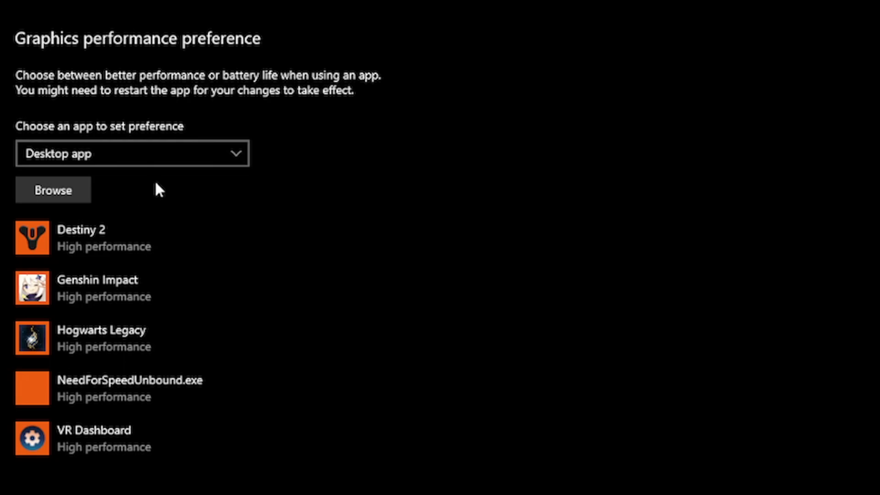
Add Diablo IV Launcher from GamesDrive (F:), GAMES, Battle NET, Diablo IV as a desktop app and save its graphics preference as High performance.
click(56, 188)
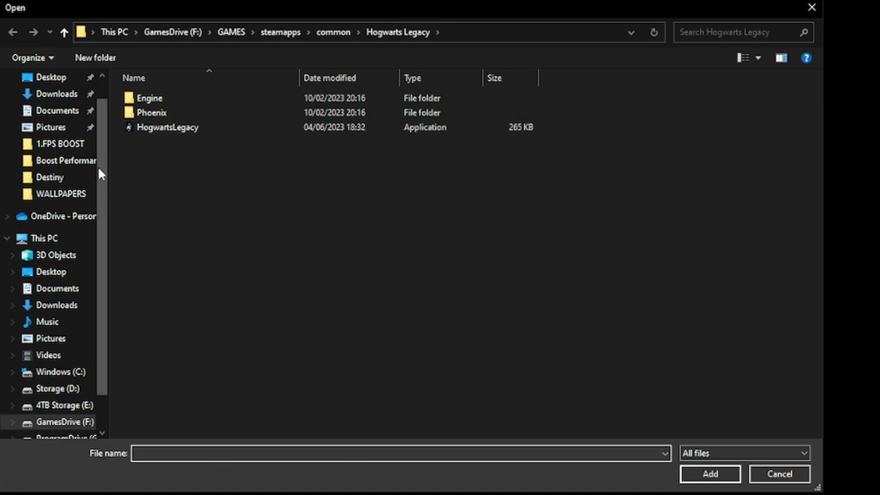
click(173, 33)
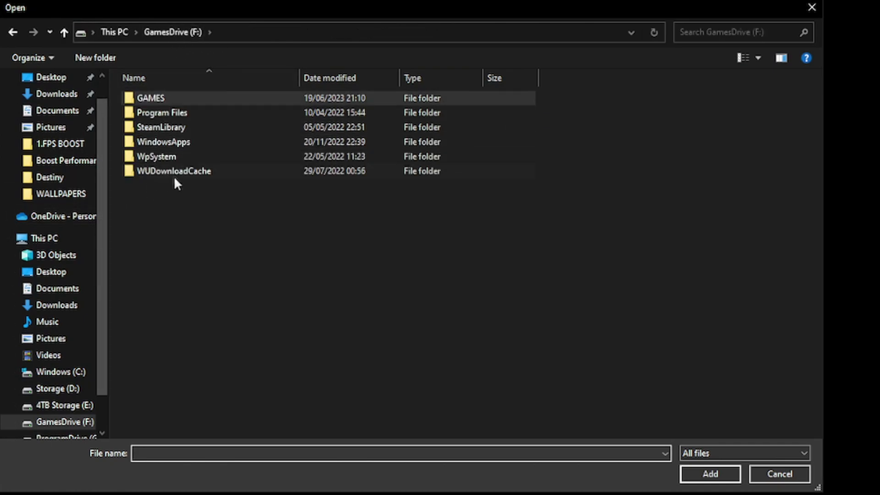
double_click(170, 97)
double_click(172, 98)
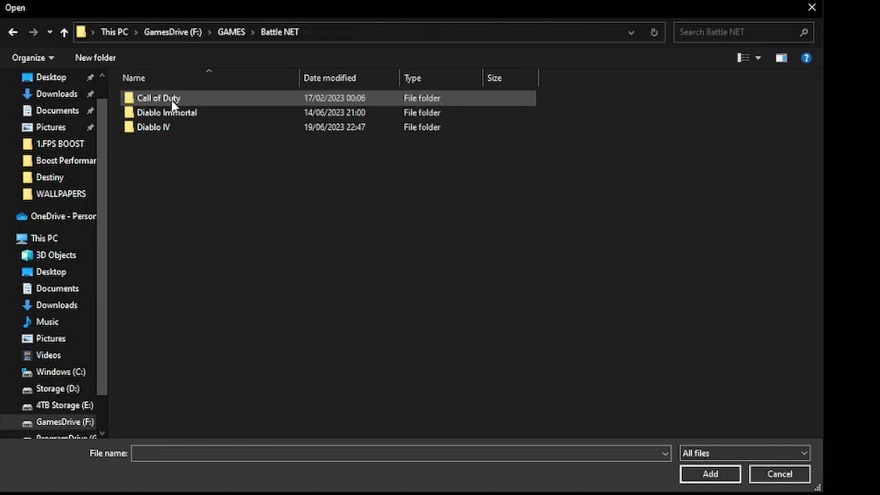
double_click(168, 127)
click(196, 170)
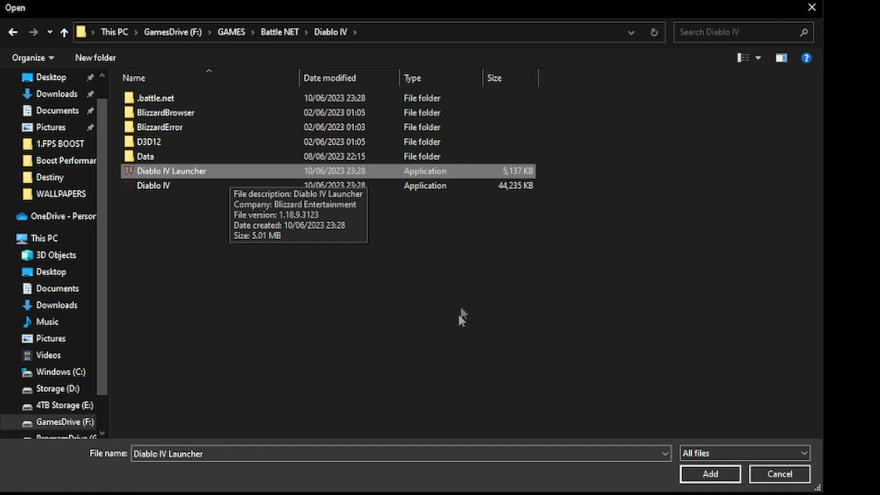
click(710, 474)
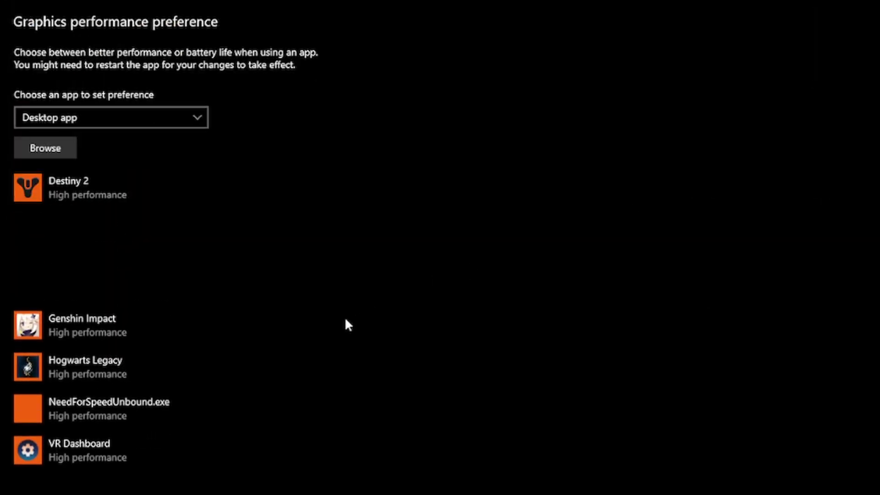
click(217, 285)
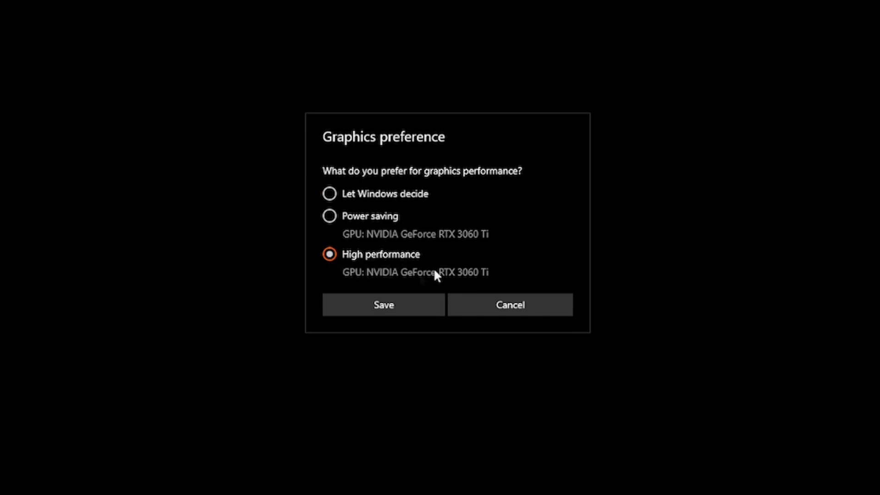
click(397, 304)
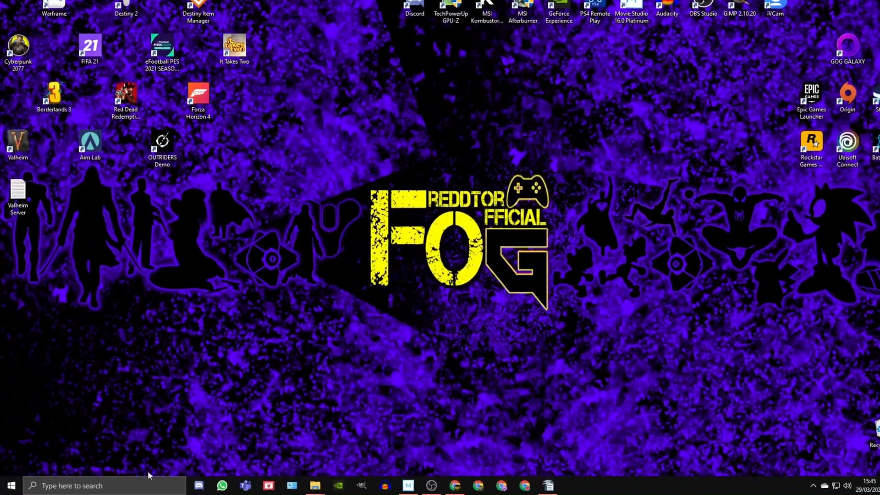
Search Windows for "power plan", open Edit power plan and go up to Power Options.
click(147, 483)
text(power pl)
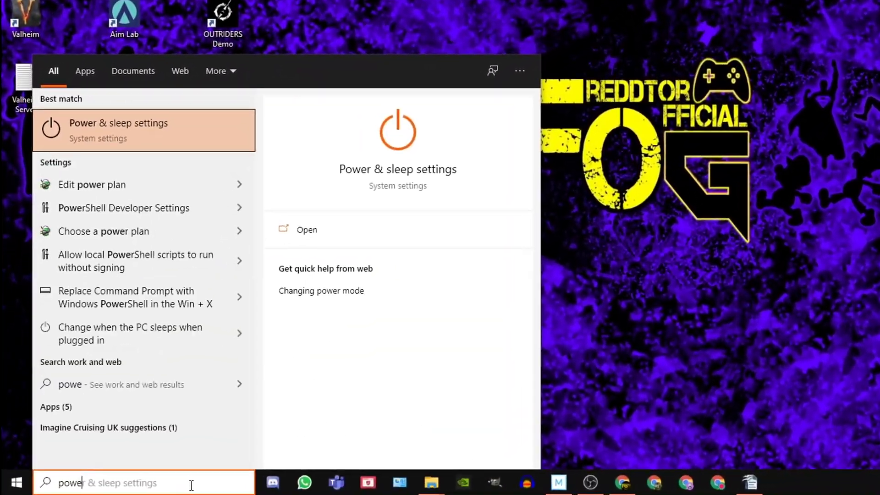
text(an)
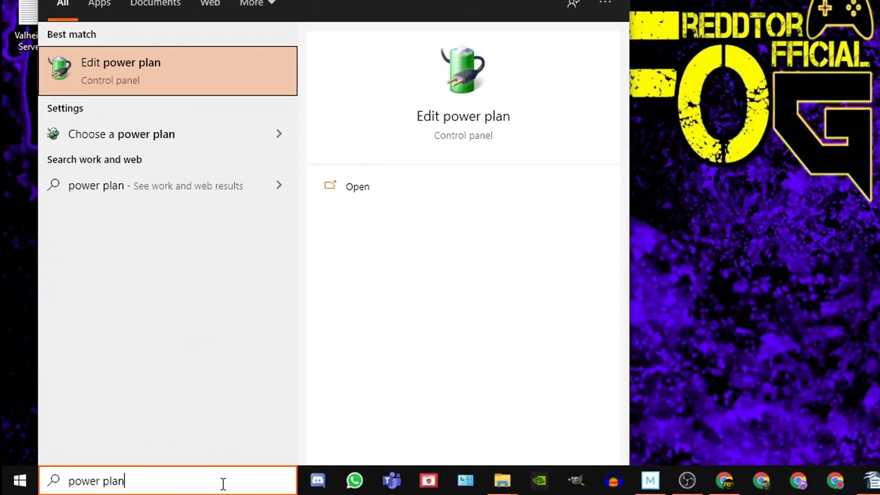
click(455, 116)
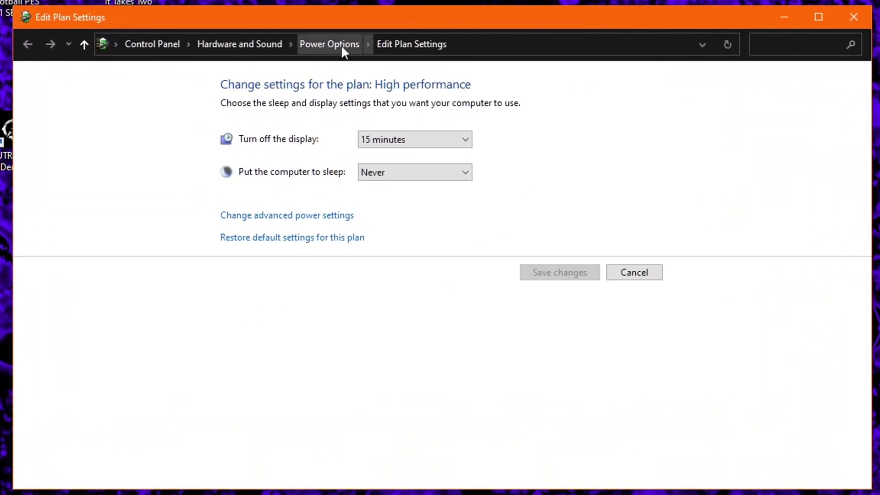
click(332, 46)
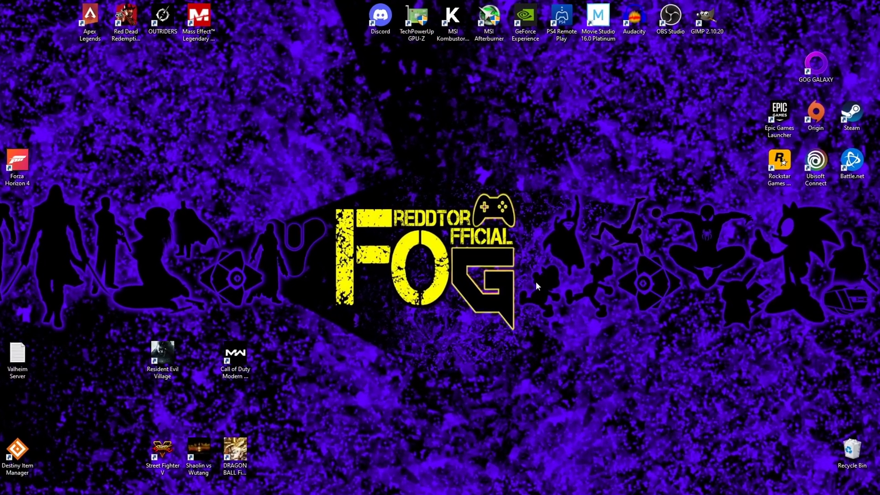
Search Windows for "settings" and open the Settings app.
key(super+p)
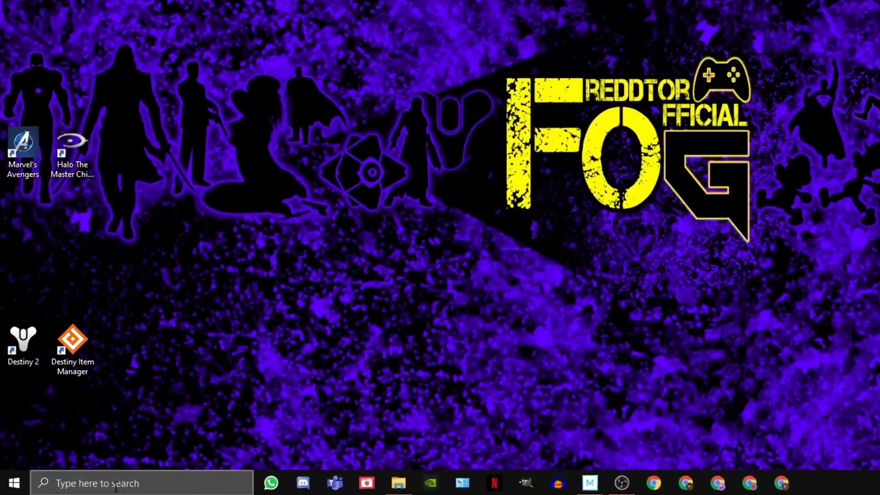
click(133, 481)
text(settings)
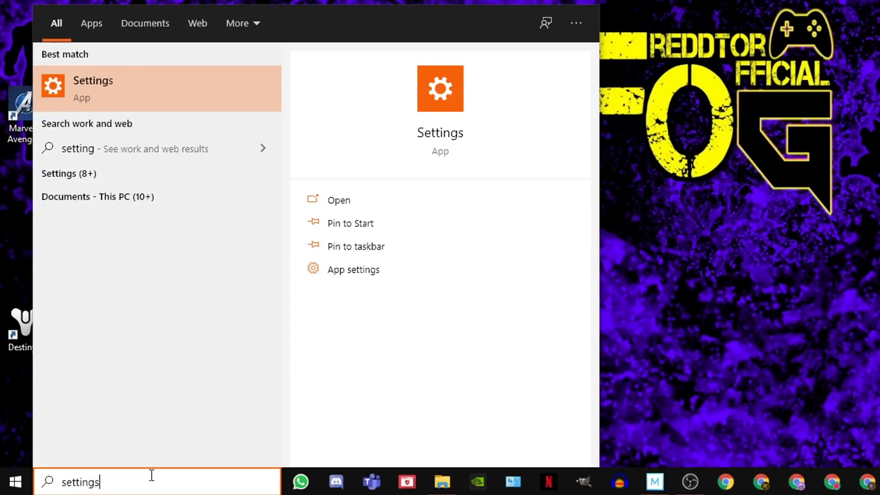
click(437, 135)
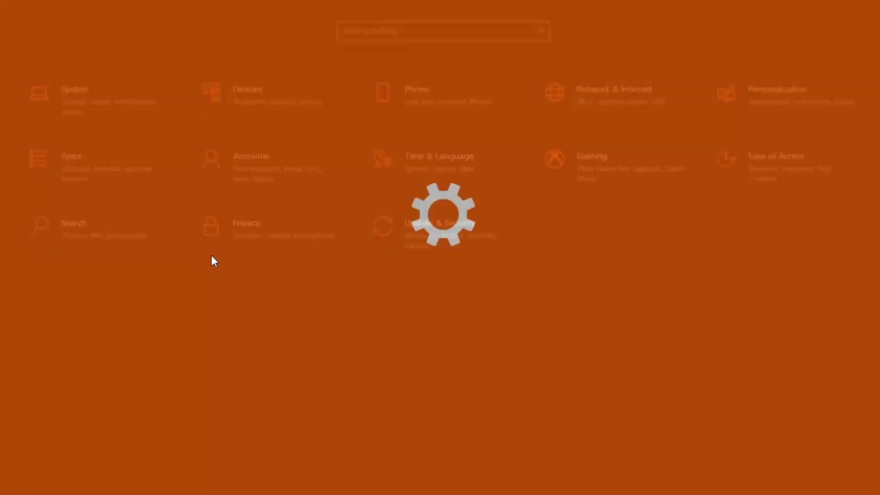
Open the Background apps page of the Privacy settings and turn off letting apps run in the background.
click(241, 224)
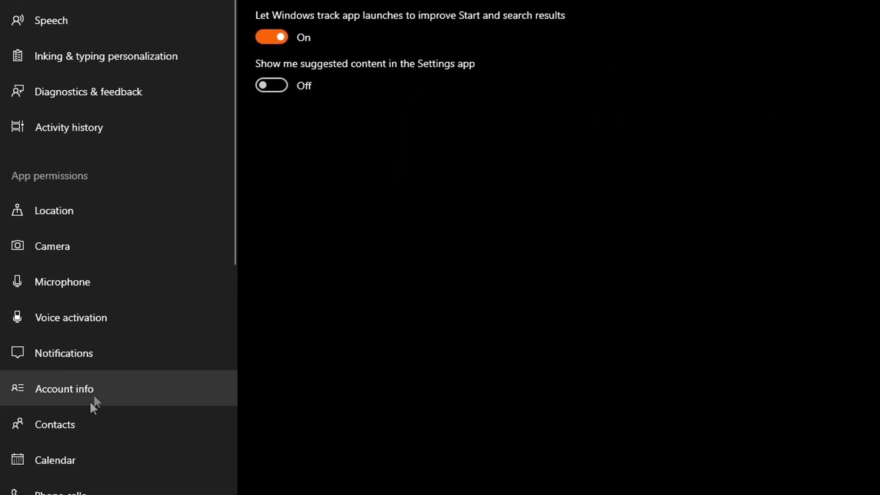
scroll(84, 394, down, 10)
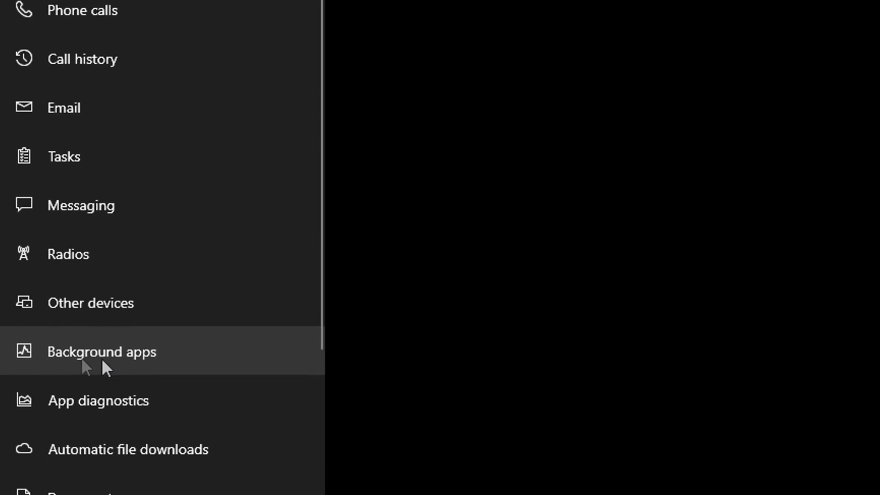
click(124, 379)
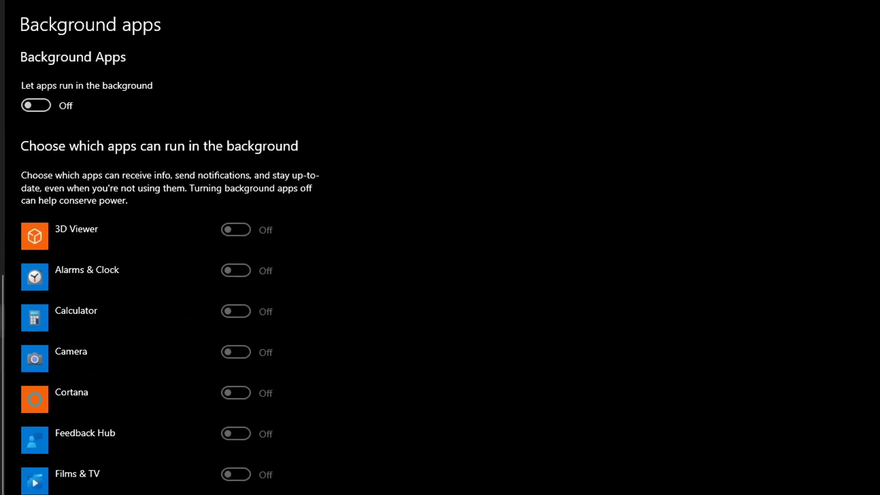
click(44, 107)
click(33, 110)
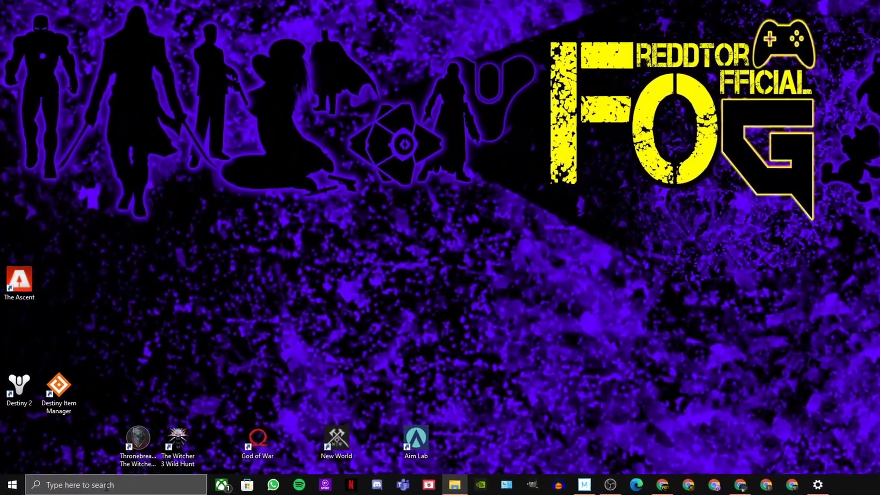
Search Windows for "RUN", open the Run dialog and launch the Registry Editor with REGEDIT.
click(69, 488)
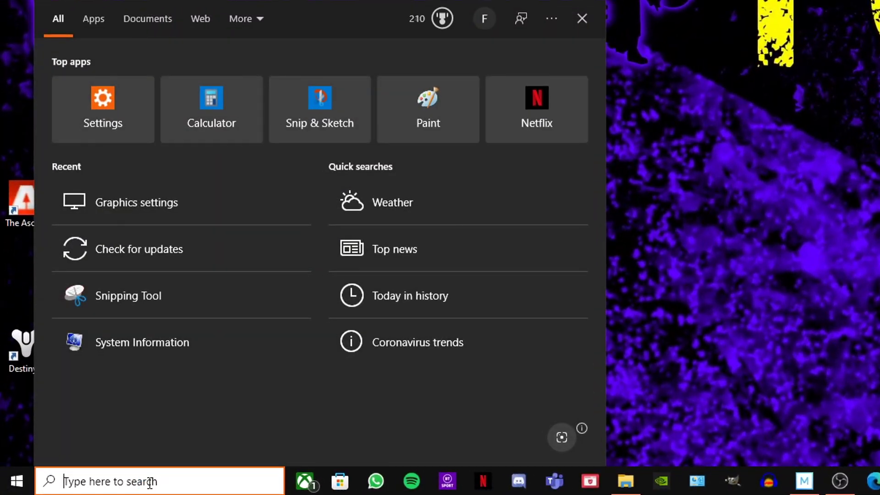
text(RUN)
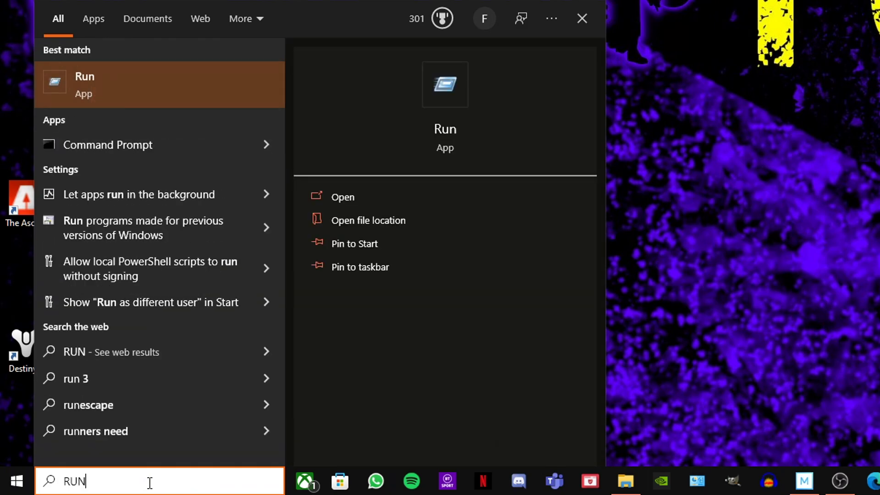
key(Return)
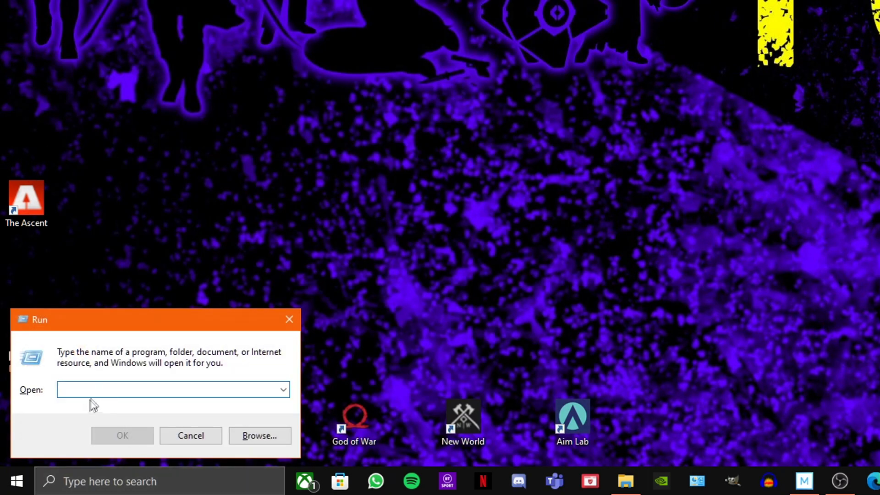
text(REGEDIT)
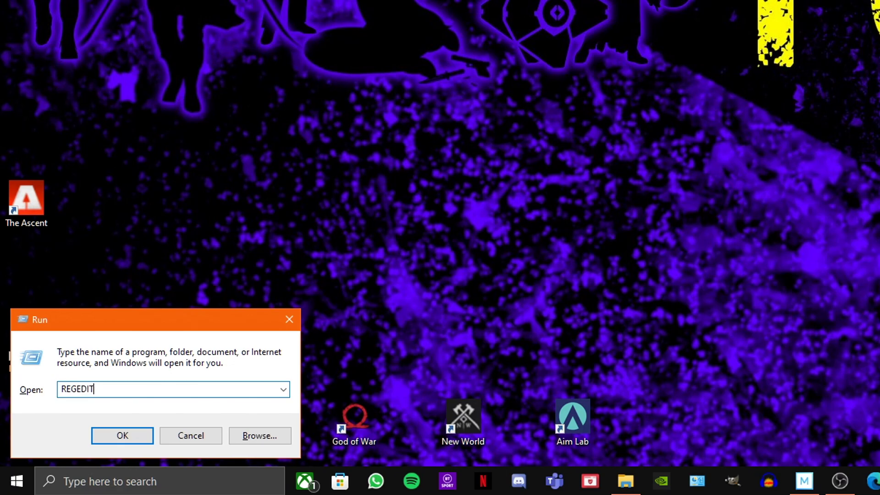
key(Return)
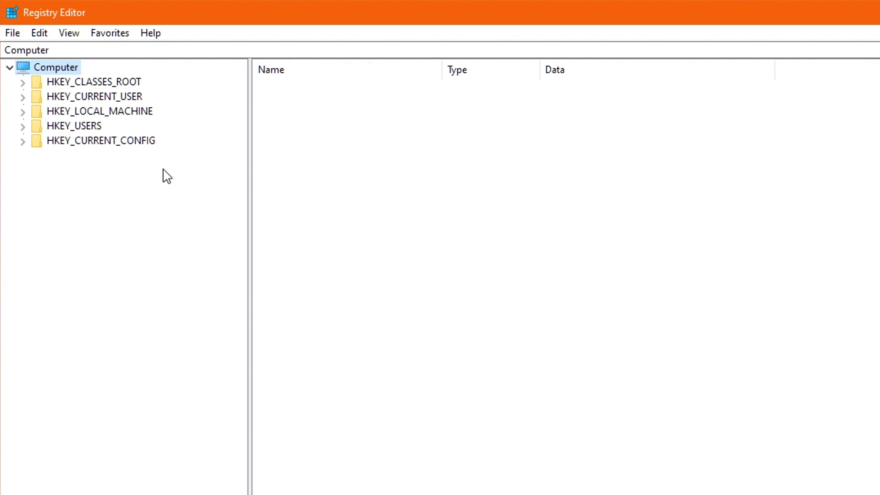
Expand the registry path HKEY_LOCAL_MACHINE\SOFTWARE\Microsoft.
double_click(65, 112)
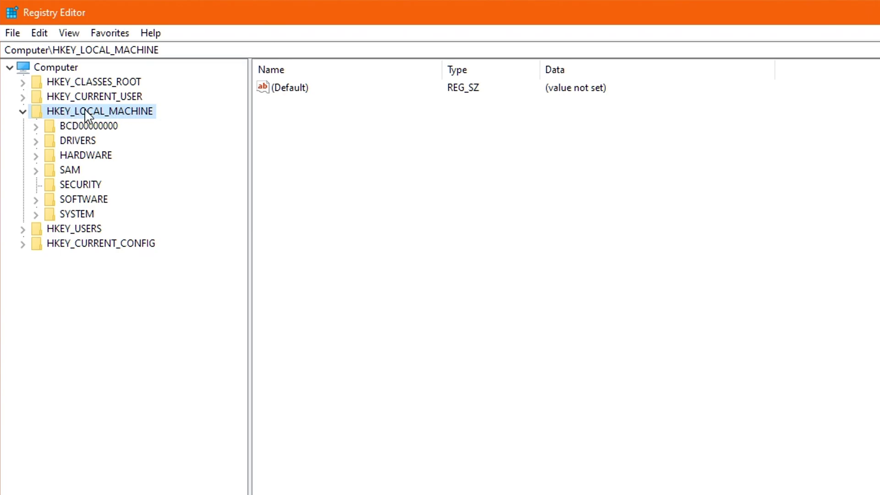
double_click(77, 201)
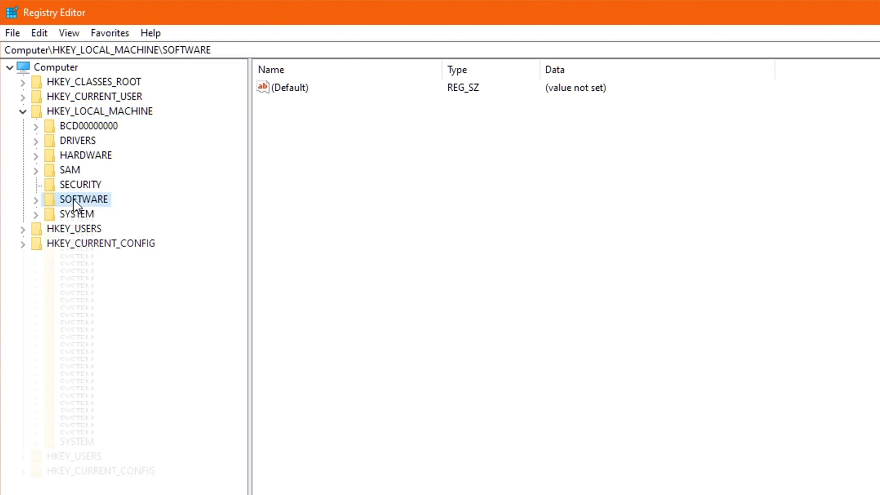
drag(243, 235, 234, 378)
click(104, 171)
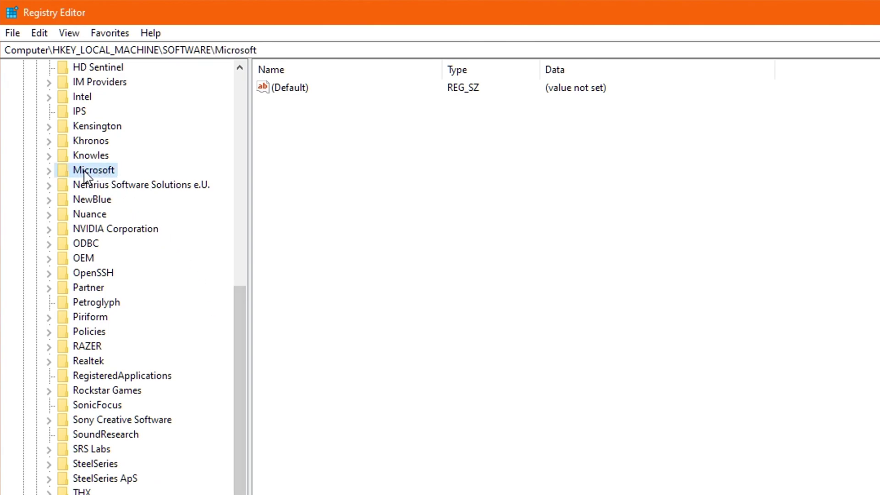
double_click(85, 171)
Expand Windows NT\CurrentVersion\Multimedia under the Microsoft key and select its SystemProfile key.
drag(238, 155, 244, 494)
click(129, 277)
double_click(97, 276)
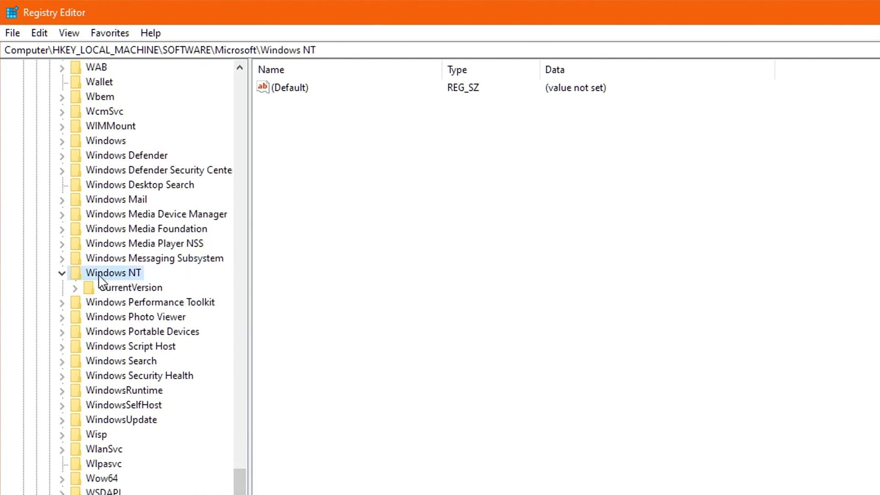
click(115, 289)
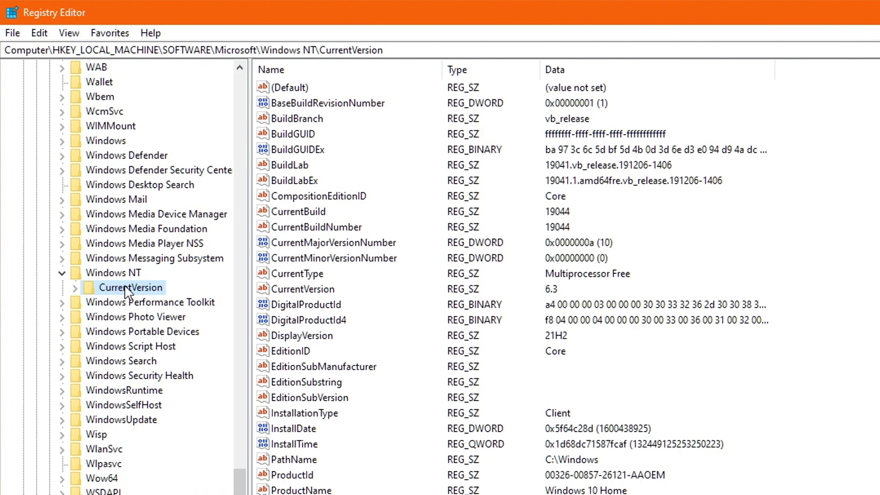
double_click(124, 285)
mouse_move(243, 414)
mouse_down()
mouse_move(243, 493)
mouse_move(235, 410)
mouse_up()
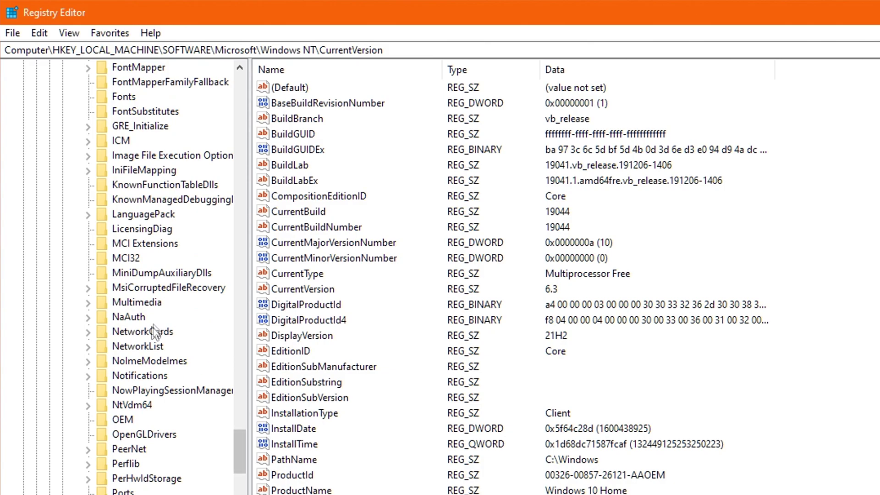
double_click(145, 304)
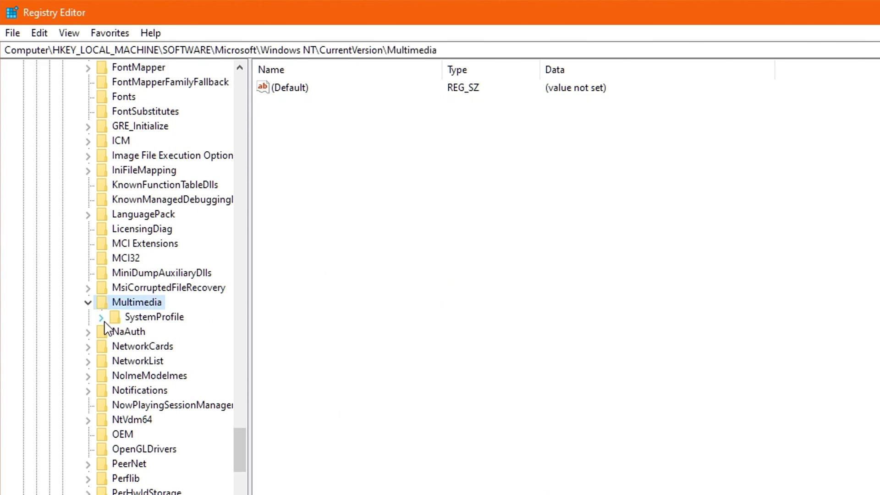
click(168, 319)
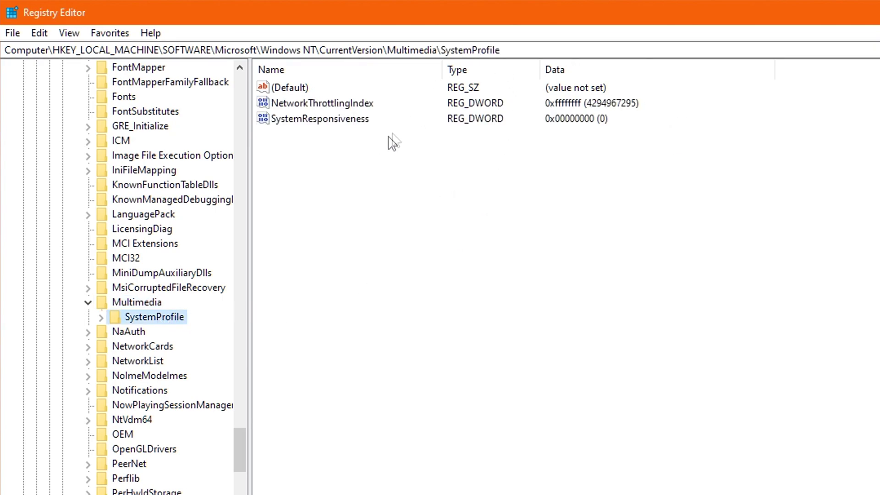
Set the NetworkThrottlingIndex value of the SystemProfile key to hexadecimal FFFFFFFF.
click(309, 102)
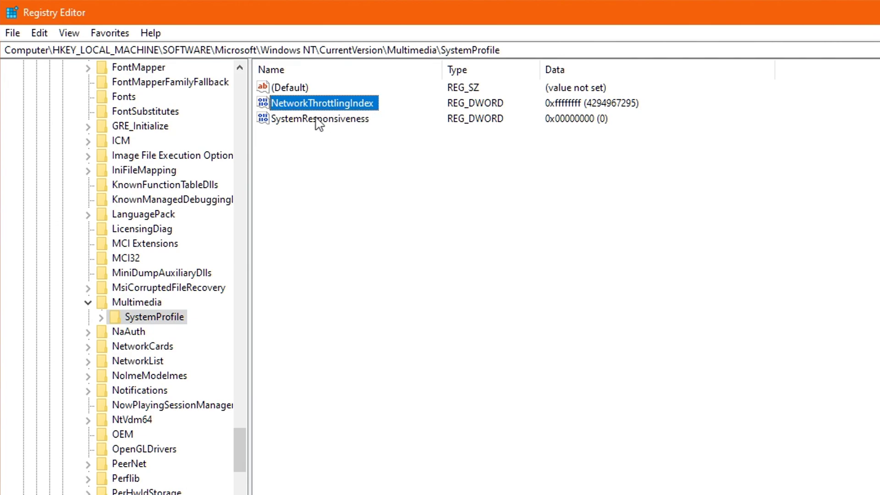
click(313, 118)
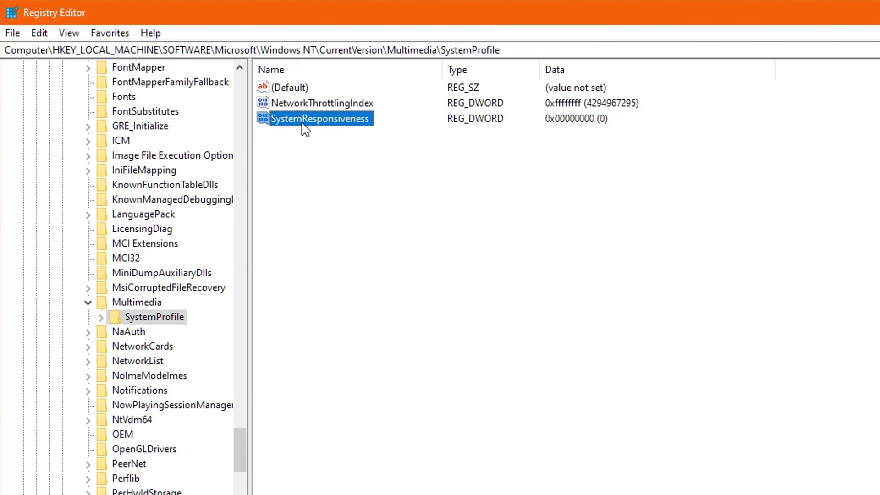
click(328, 102)
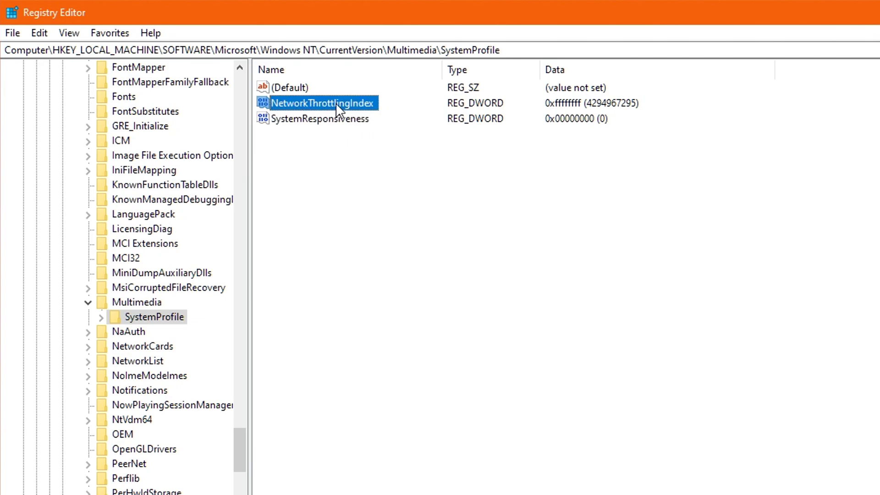
double_click(335, 102)
drag(235, 88, 548, 188)
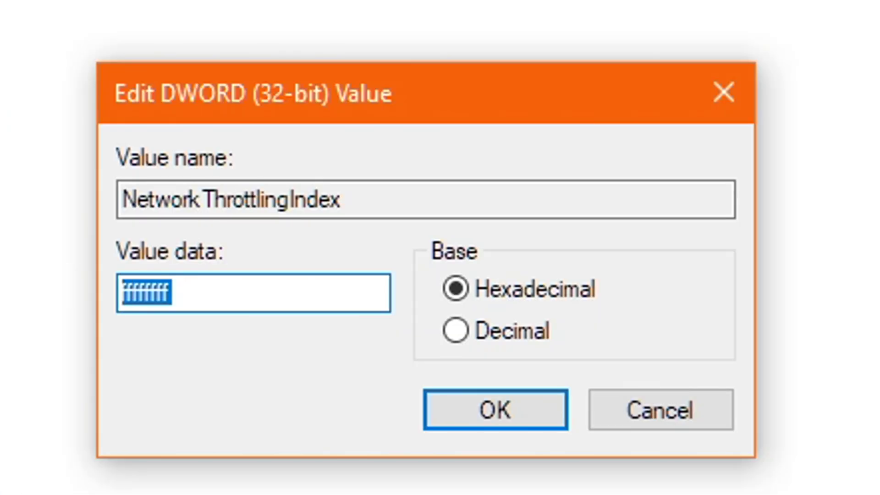
text(FFFFFFFF)
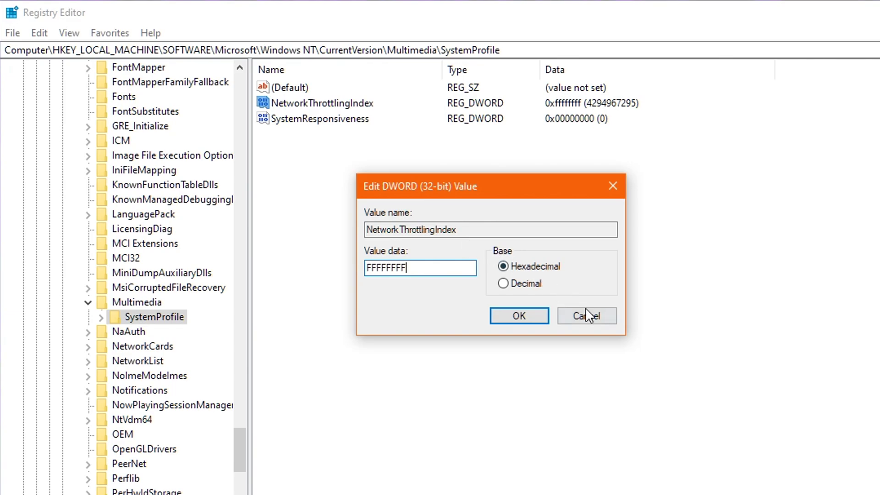
click(528, 316)
Set the SystemResponsiveness value of the SystemProfile key to 0.
click(326, 123)
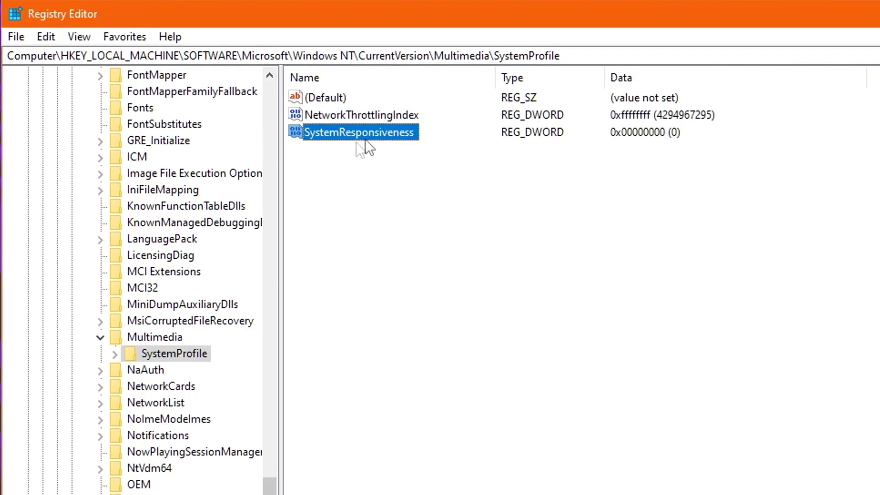
double_click(317, 124)
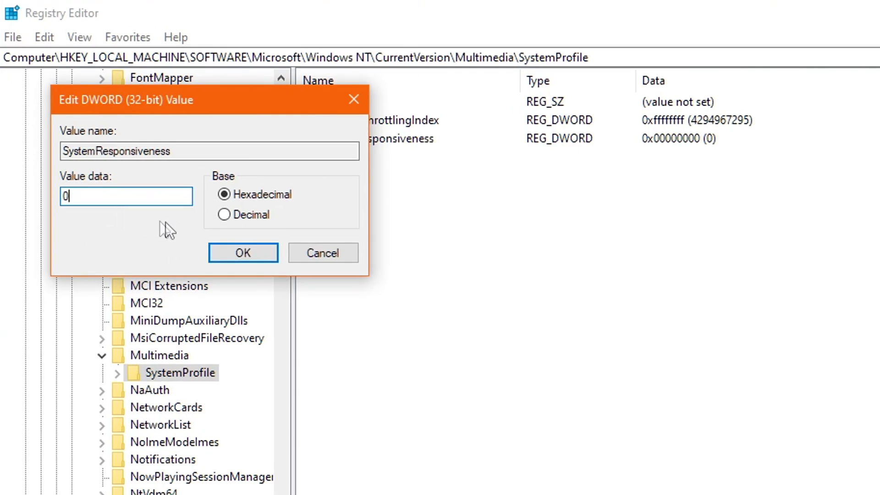
click(245, 253)
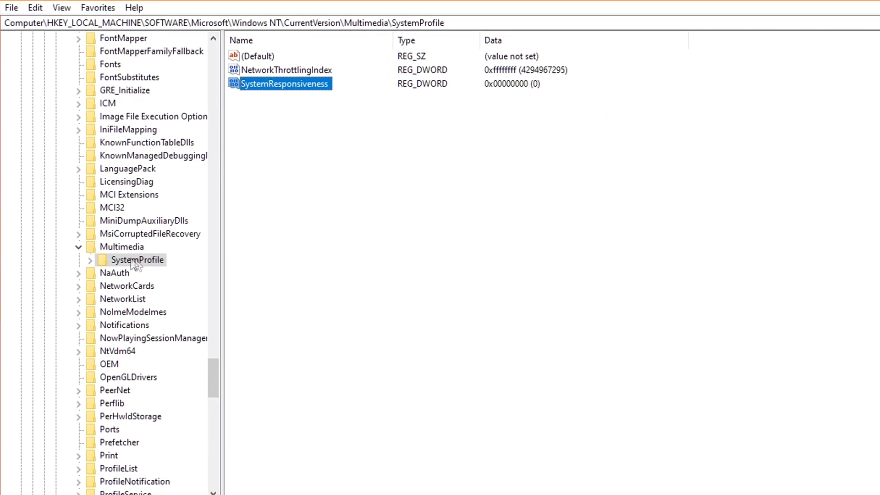
Expand SystemProfile and its Tasks subkey, and select the Games key.
double_click(133, 257)
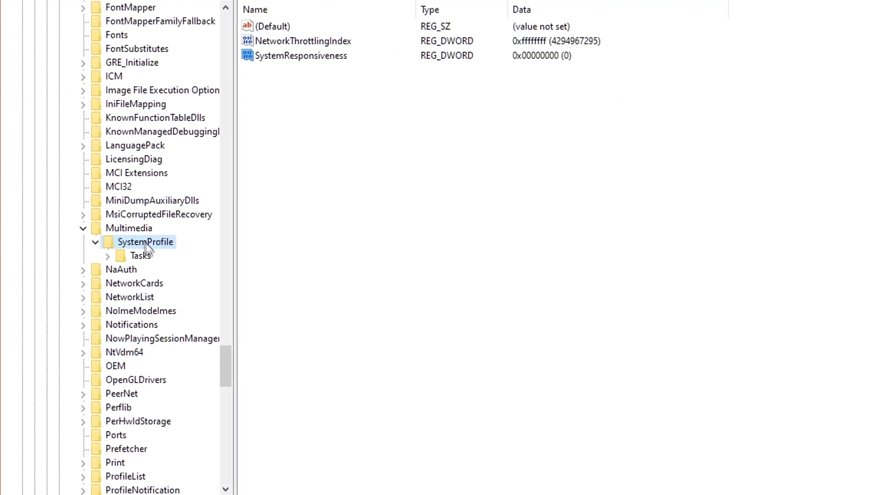
double_click(139, 261)
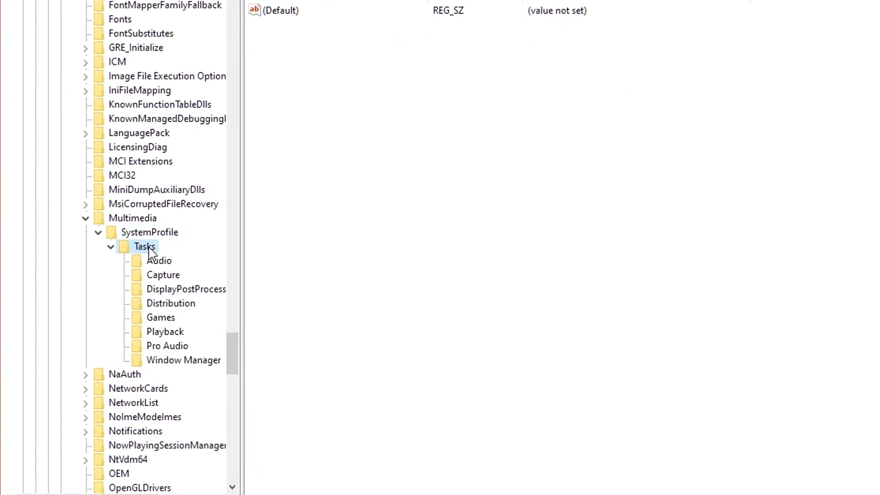
click(169, 313)
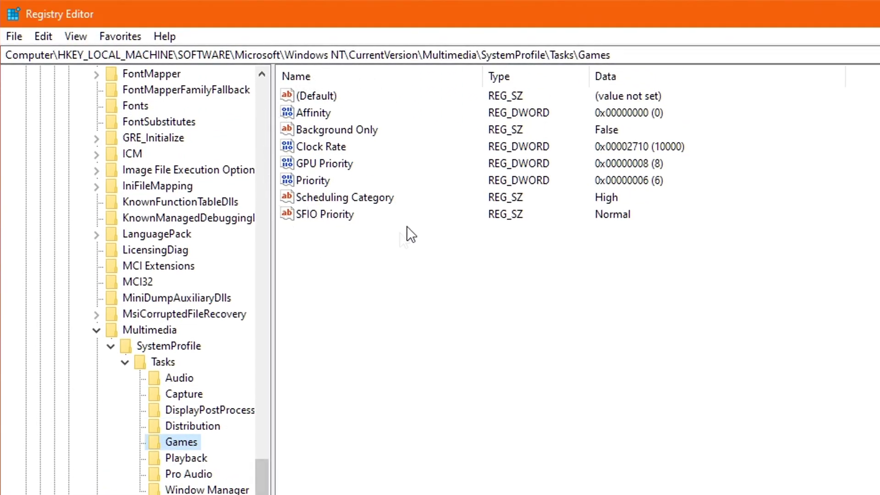
Check that GPU Priority is 8 in the Games key and confirm 6 as its Priority value.
double_click(310, 166)
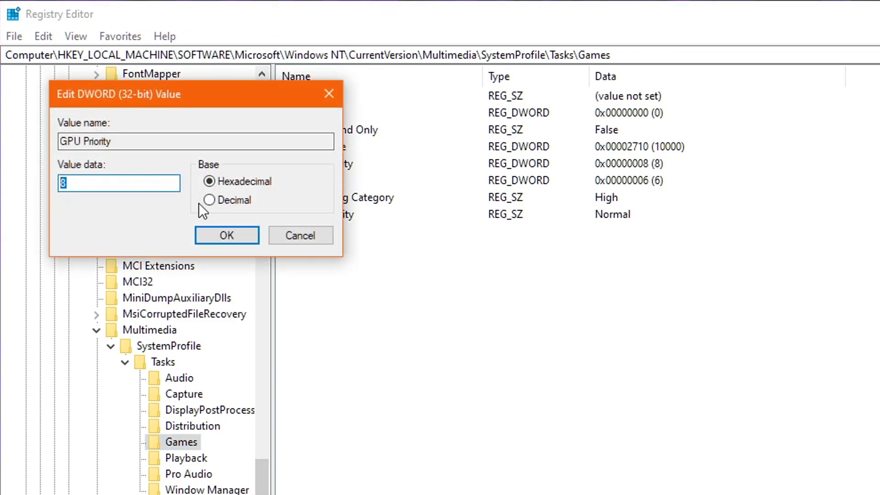
click(282, 235)
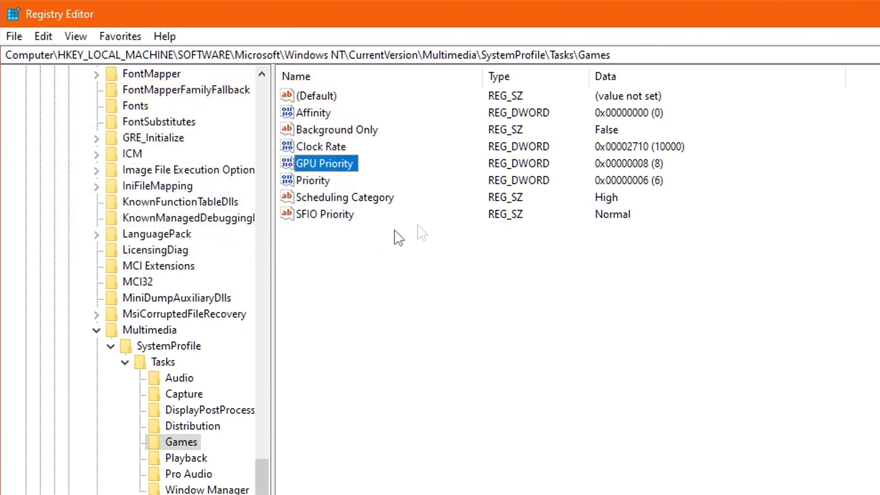
double_click(321, 180)
click(104, 182)
click(229, 234)
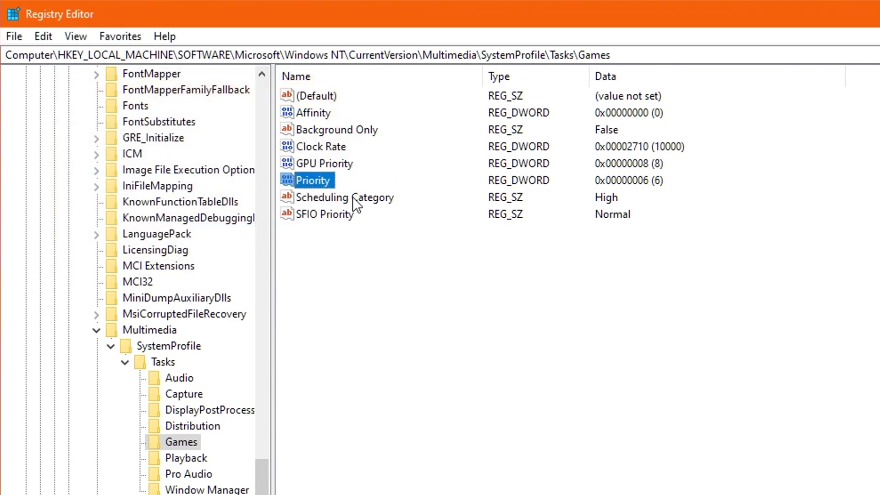
Confirm High as the Scheduling Category value of the Games key.
click(353, 197)
double_click(326, 196)
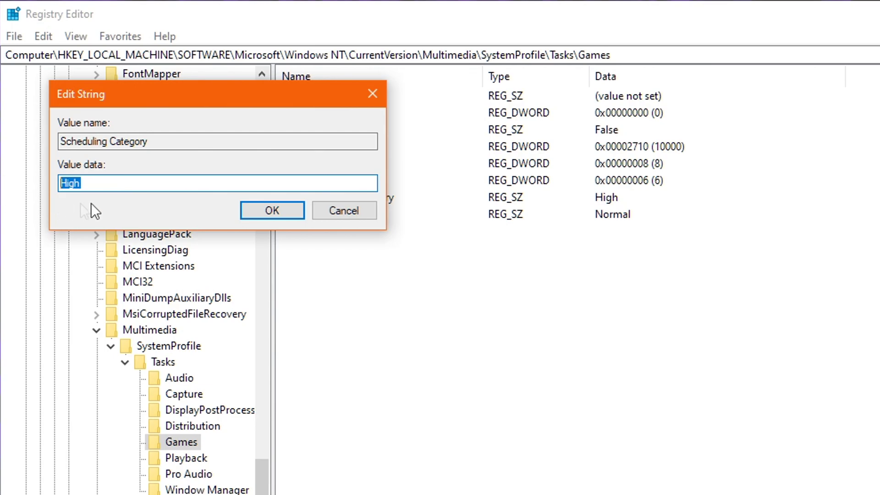
click(285, 210)
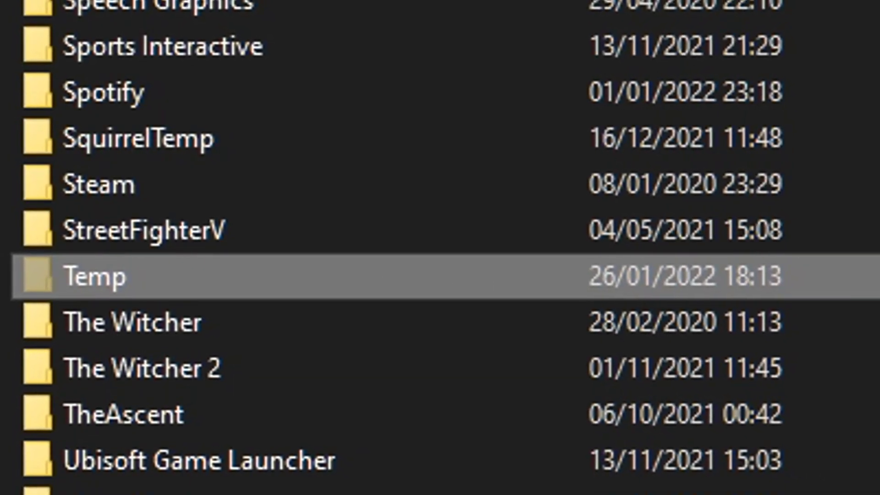
Open the Roaming application data folder using %appdata% and browse its contents.
mouse_move(181, 266)
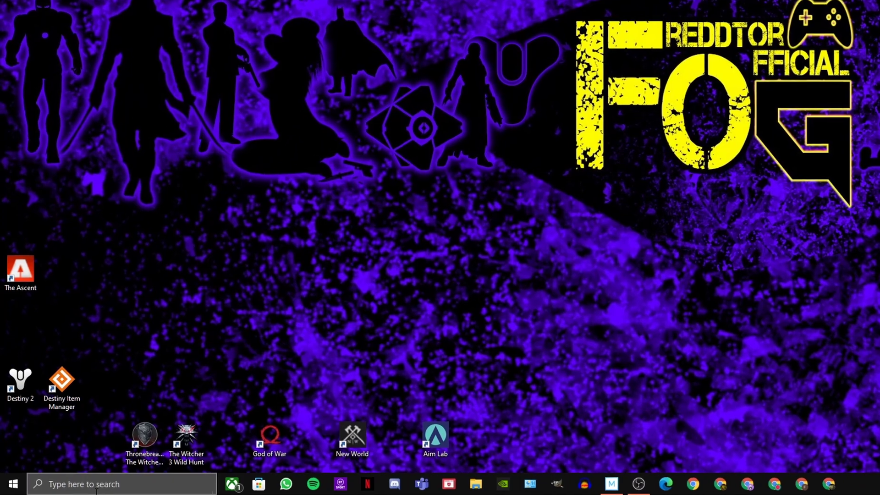
click(79, 486)
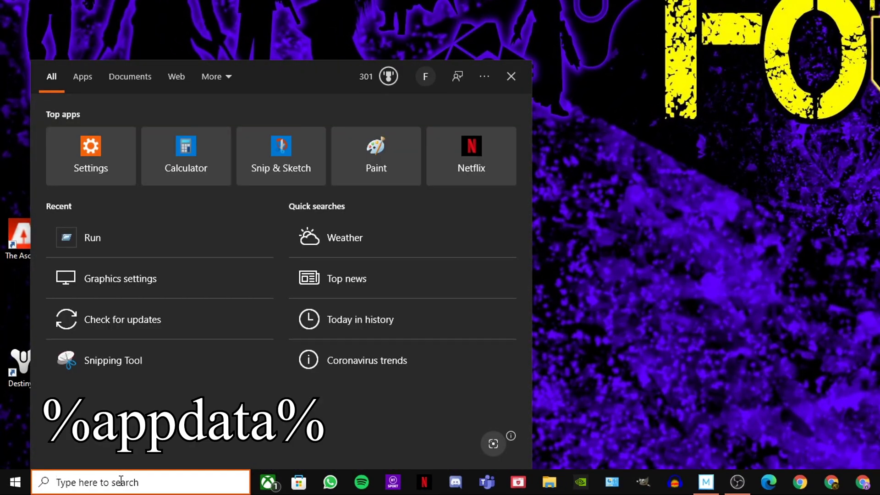
text(%appdata%)
key(Return)
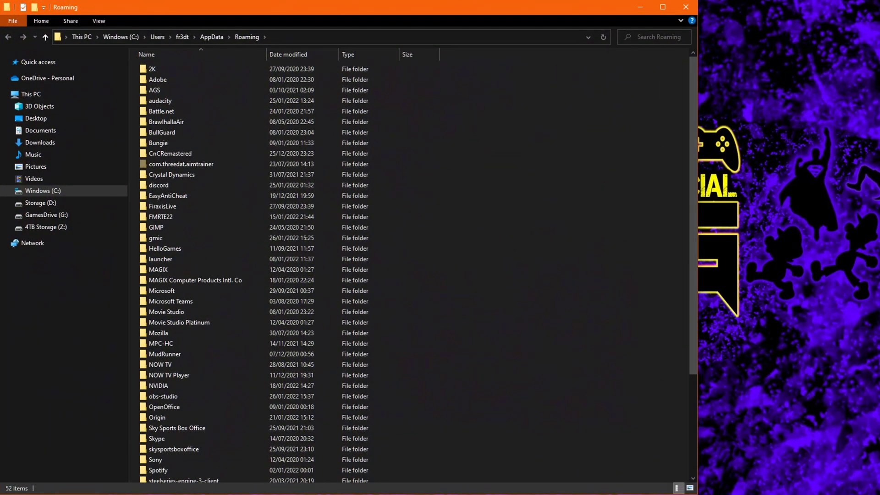
click(181, 164)
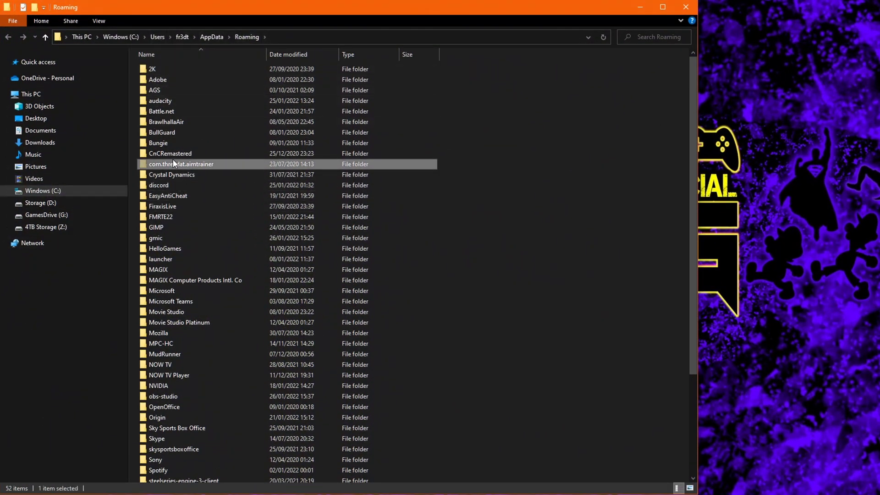
scroll(176, 261, down, 4)
scroll(175, 256, up, 4)
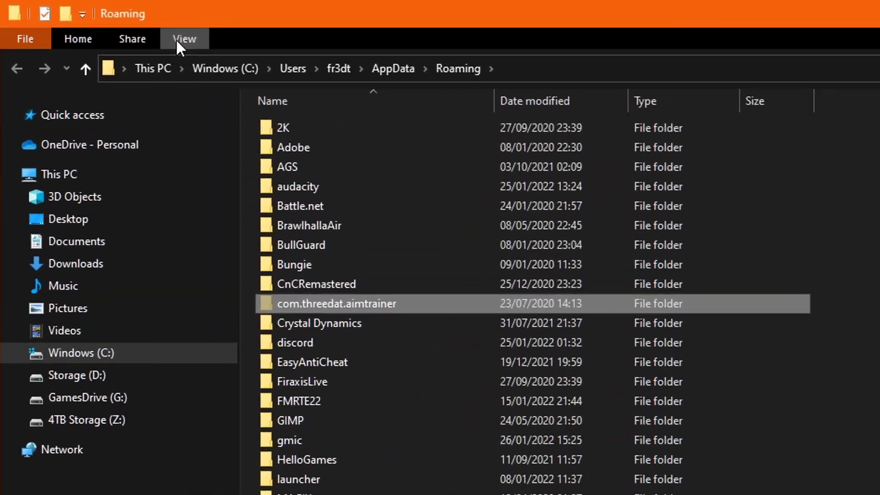
Turn on the display of hidden items in File Explorer from the Roaming folder.
click(99, 22)
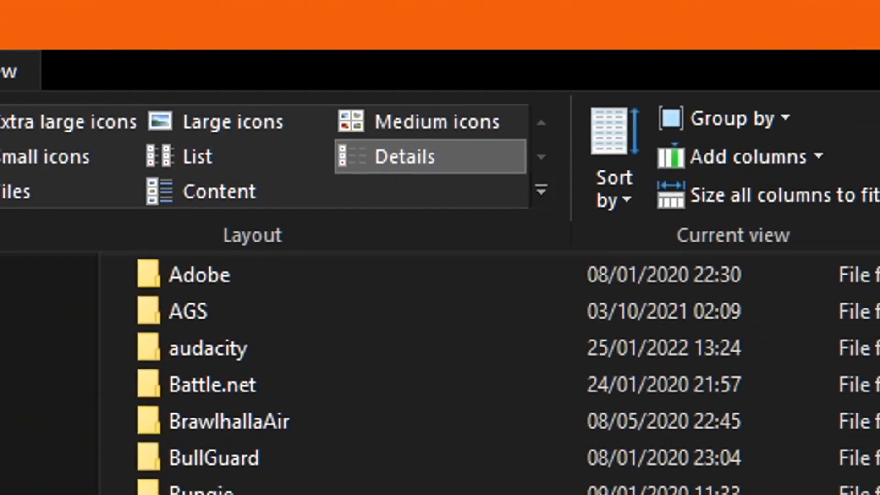
click(634, 181)
click(5, 56)
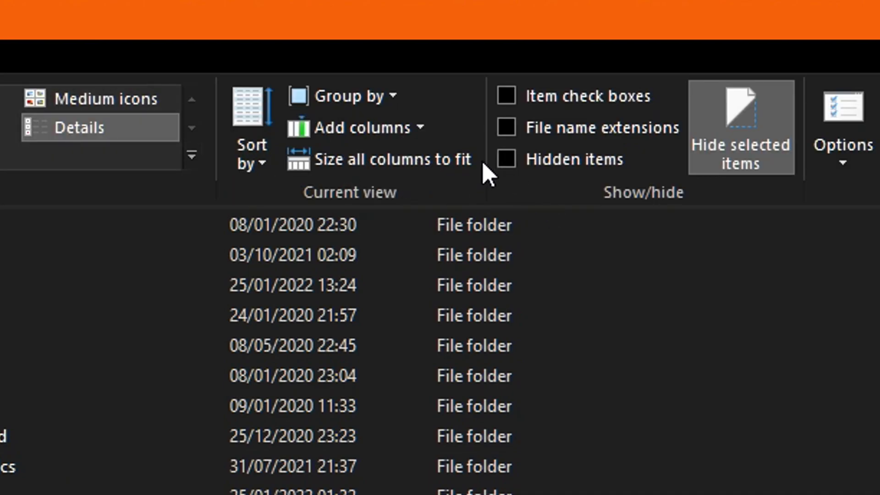
click(506, 160)
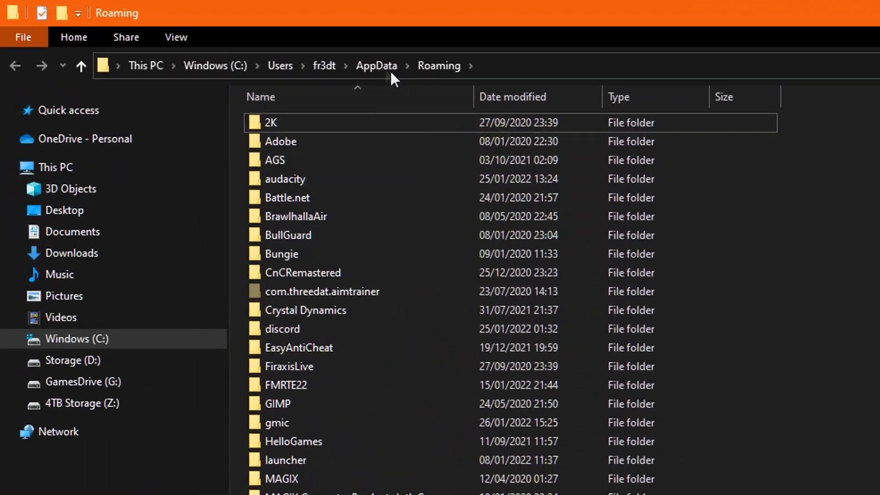
Go up to the AppData folder and open the Temp folder inside Local.
click(378, 64)
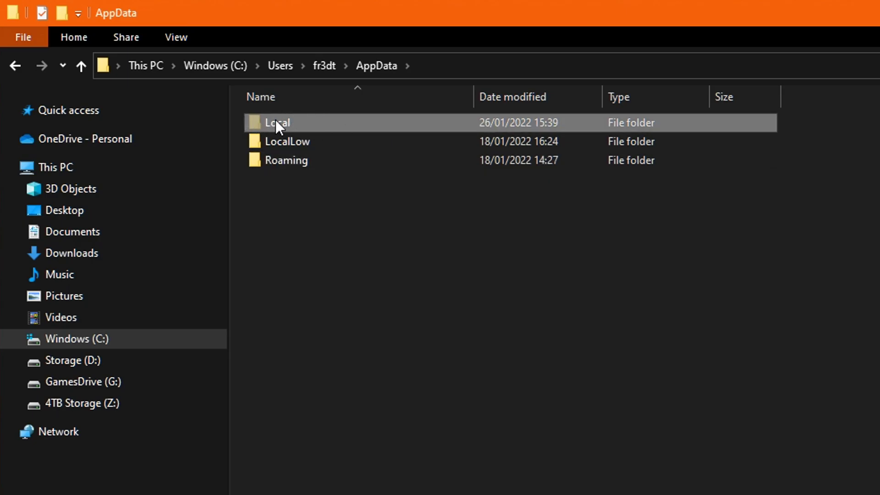
double_click(306, 122)
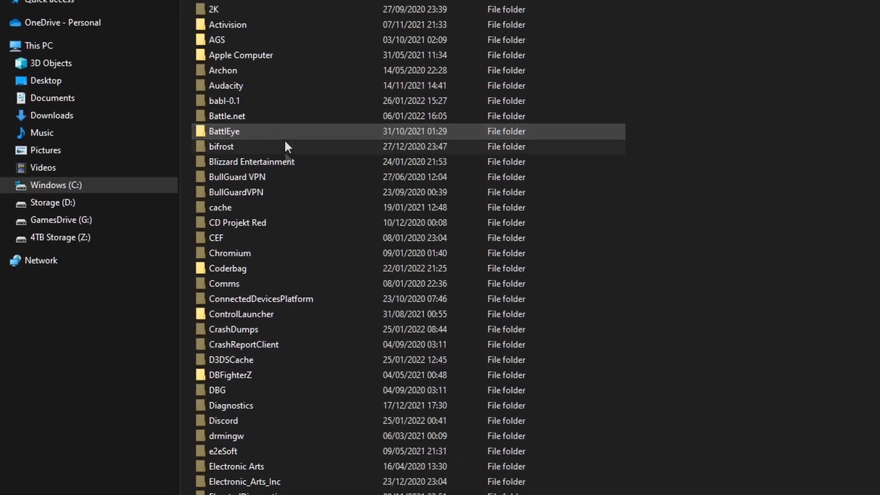
scroll(288, 151, down, 5)
scroll(298, 177, down, 20)
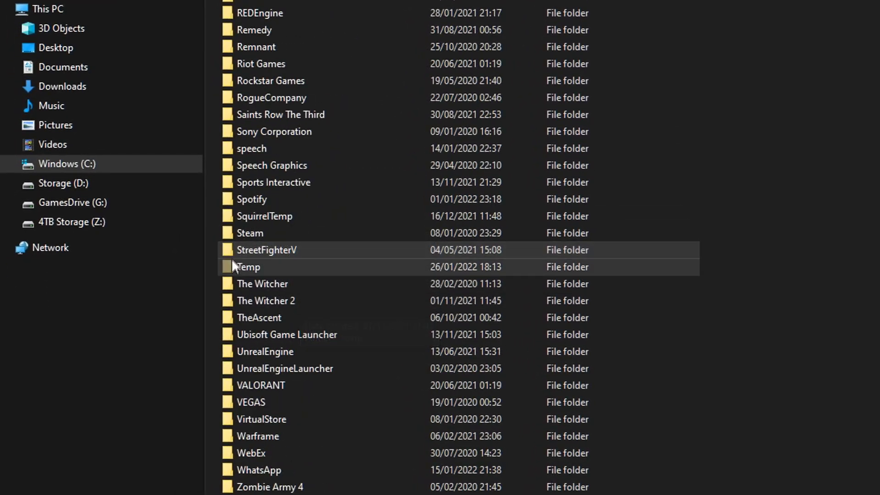
double_click(257, 265)
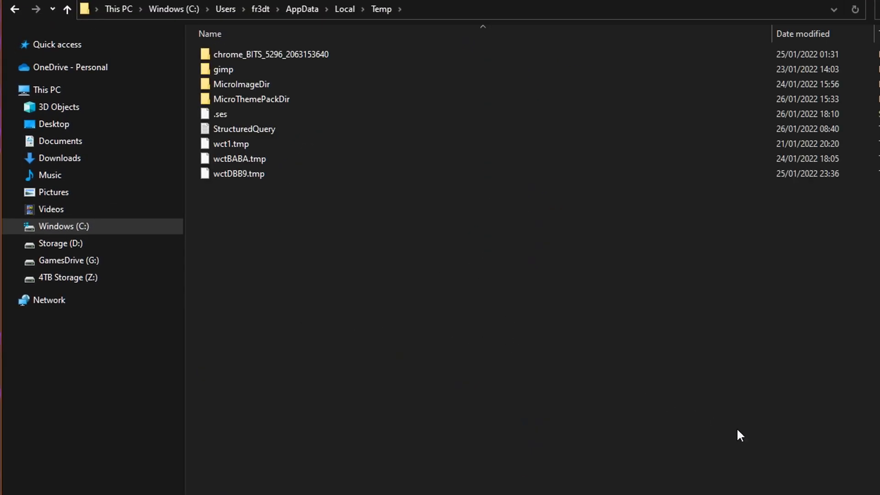
Delete all files and folders in Temp, skipping all current items that are in use.
drag(805, 472, 182, 32)
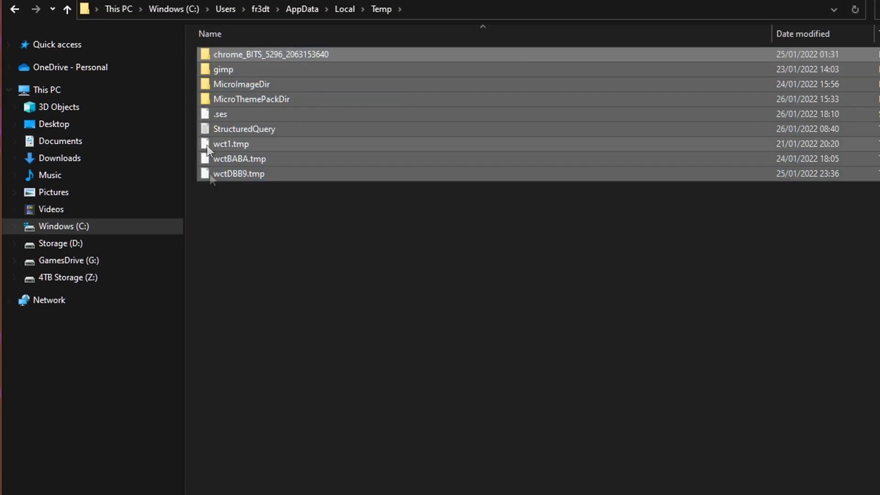
right_click(312, 233)
key(Escape)
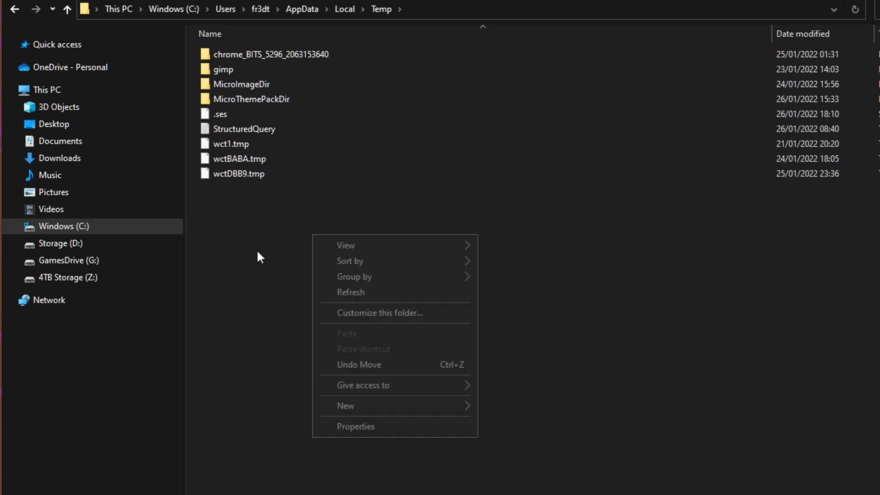
right_click(235, 56)
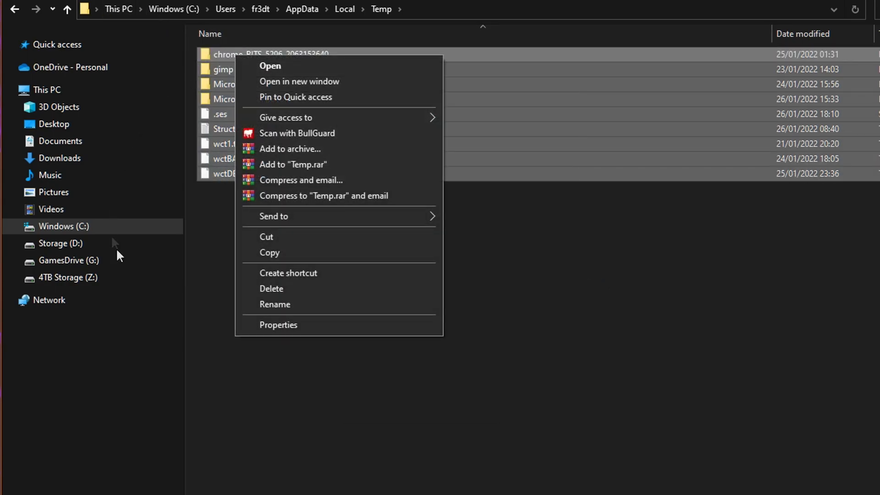
click(312, 287)
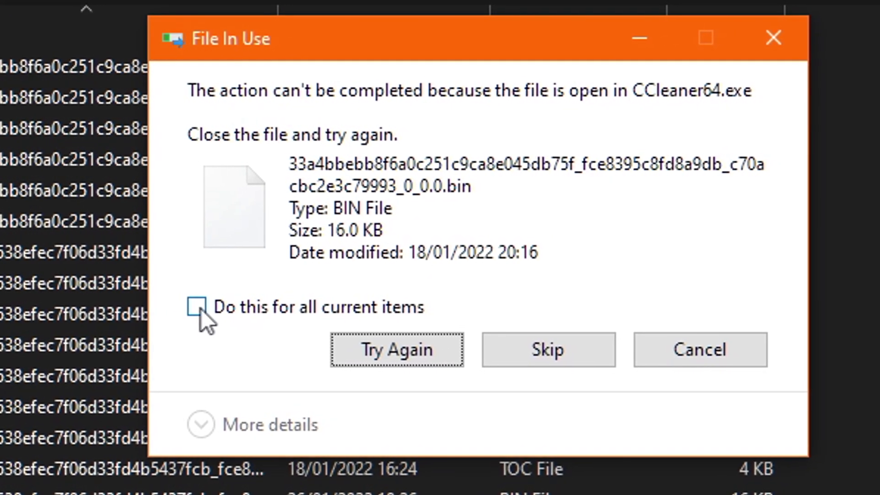
click(188, 309)
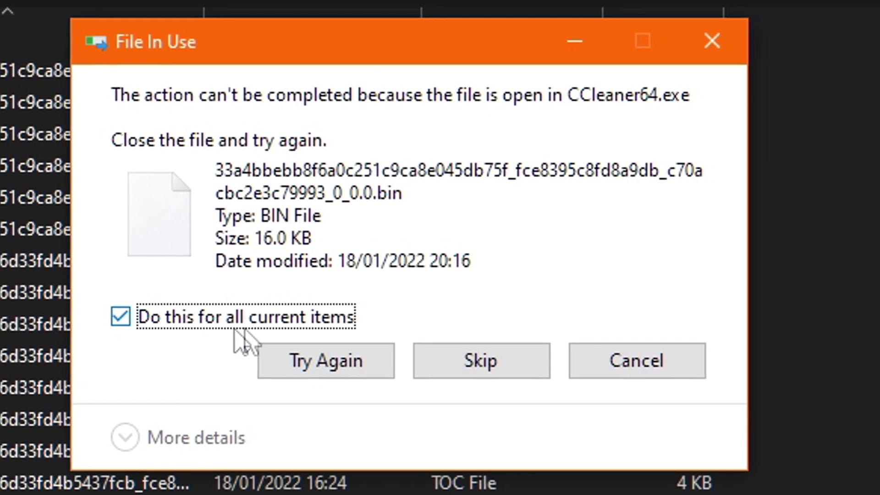
click(479, 366)
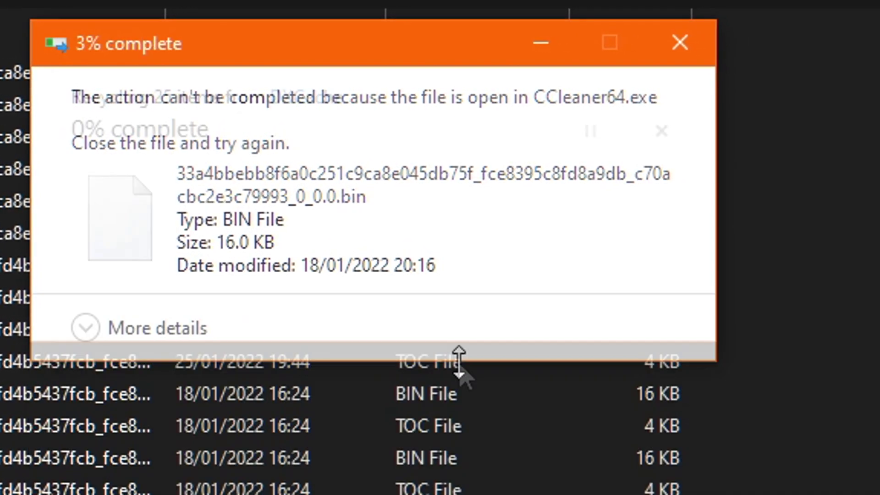